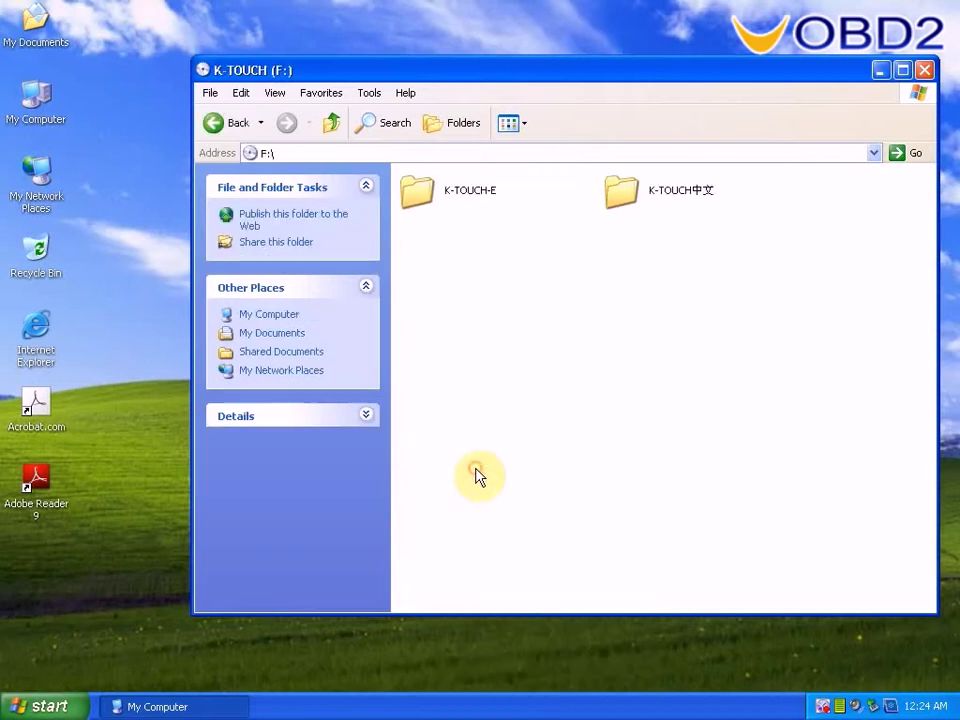
- Open the read first PDF from the K-TOUCH-E folder and accept the Adobe Reader license agreement
click(435, 205)
right_click(435, 205)
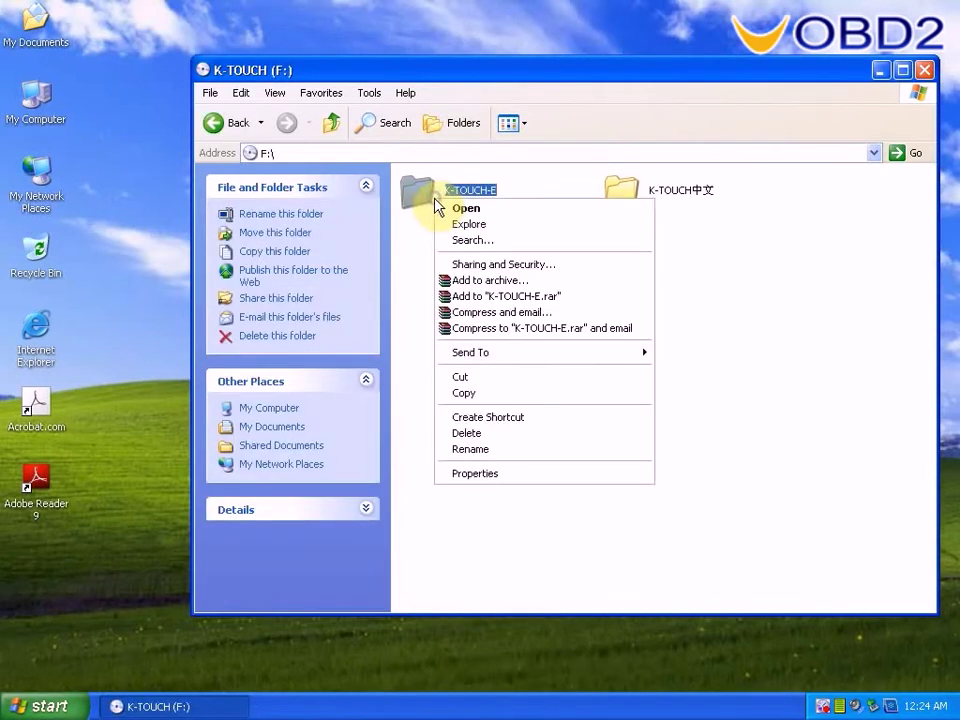
click(460, 208)
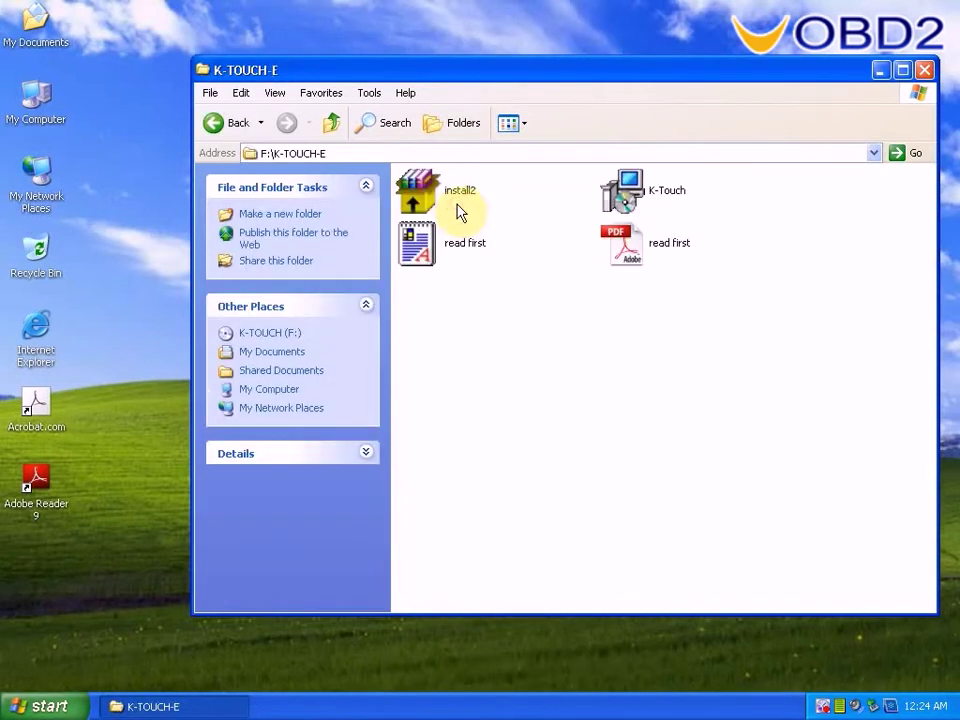
double_click(621, 255)
right_click(621, 255)
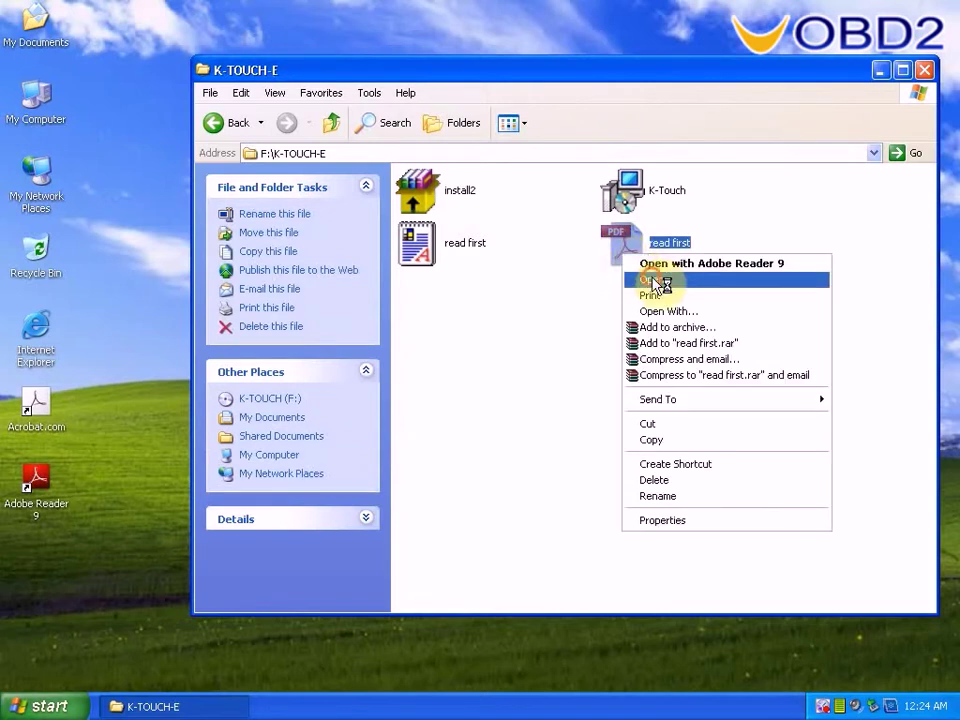
click(652, 277)
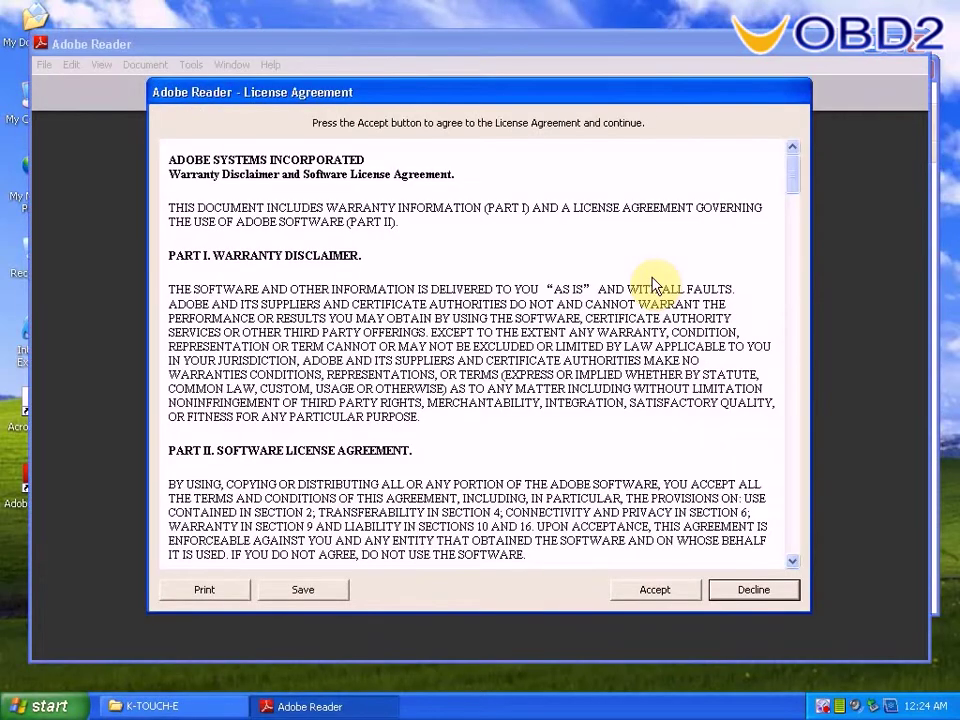
click(648, 591)
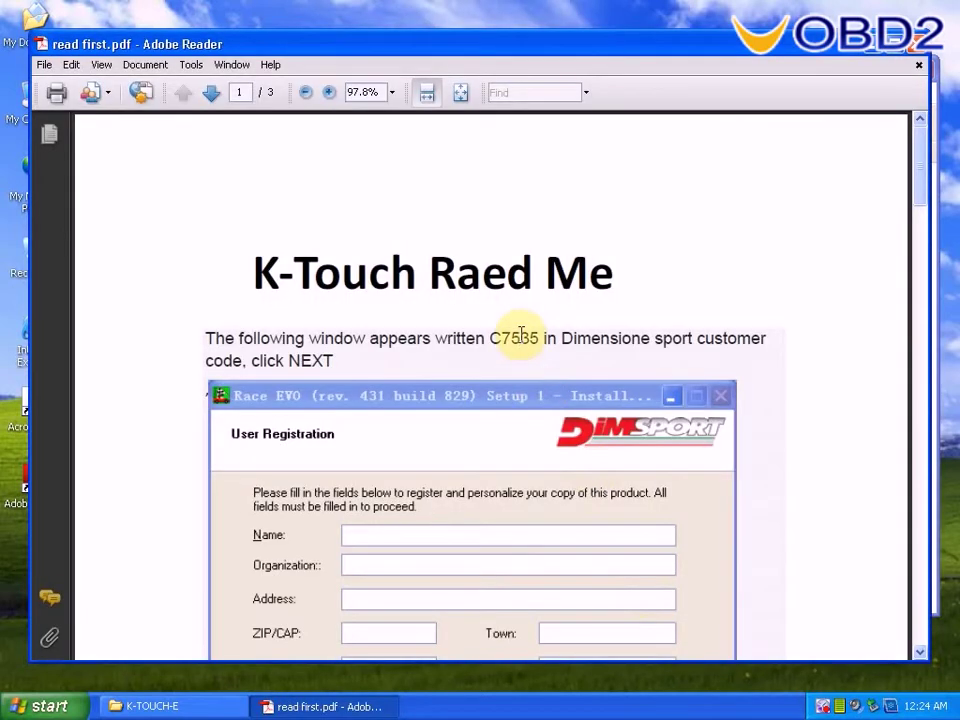
- Read through the K-Touch installation instructions in the PDF, including the registration and wizard completion pages, and minimize the document
scroll(522, 332, down, 2)
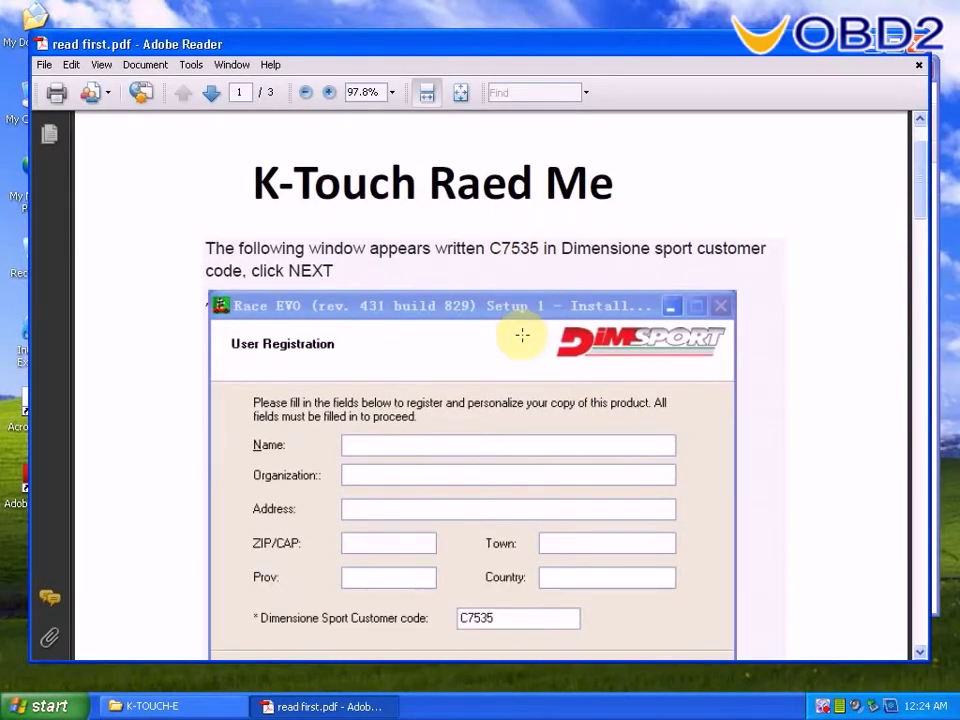
scroll(522, 335, down, 3)
scroll(518, 344, down, 15)
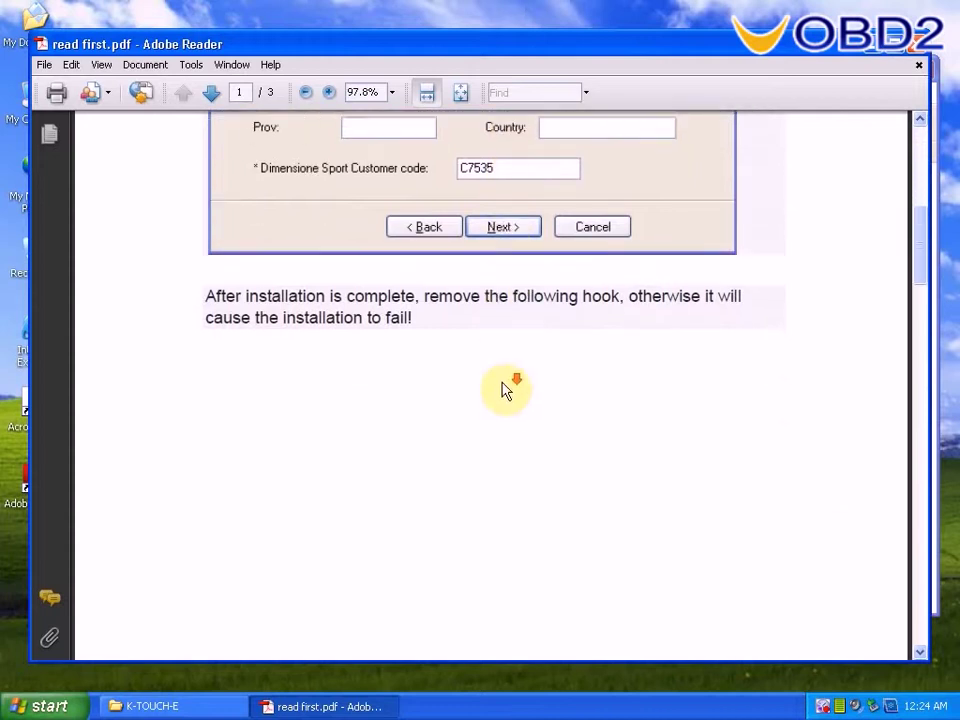
scroll(497, 407, down, 10)
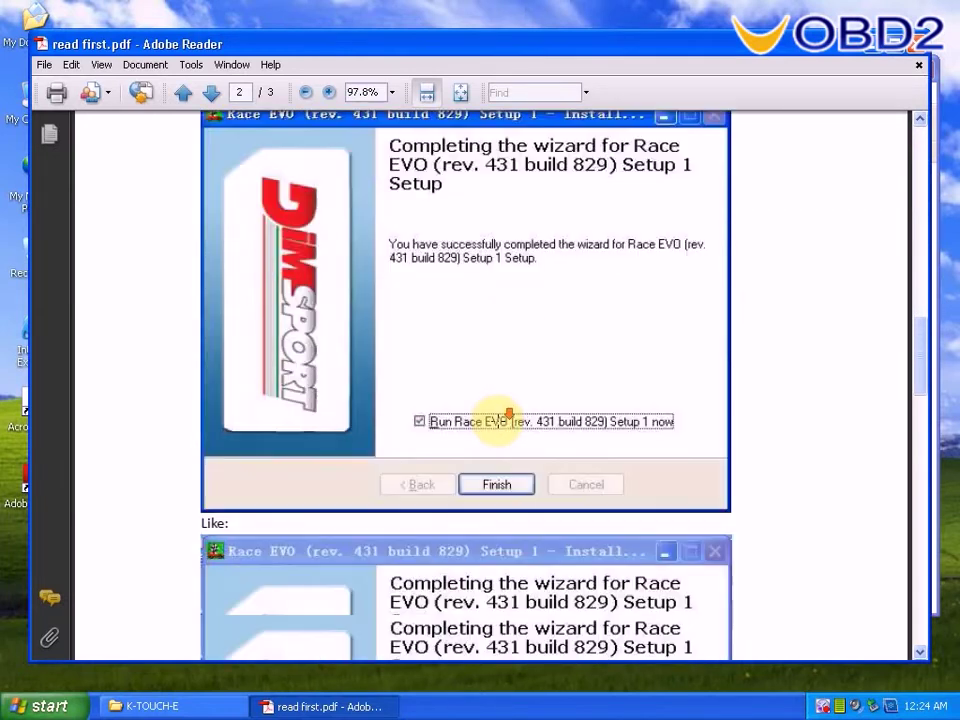
scroll(503, 427, down, 8)
scroll(493, 439, up, 5)
scroll(707, 268, up, 12)
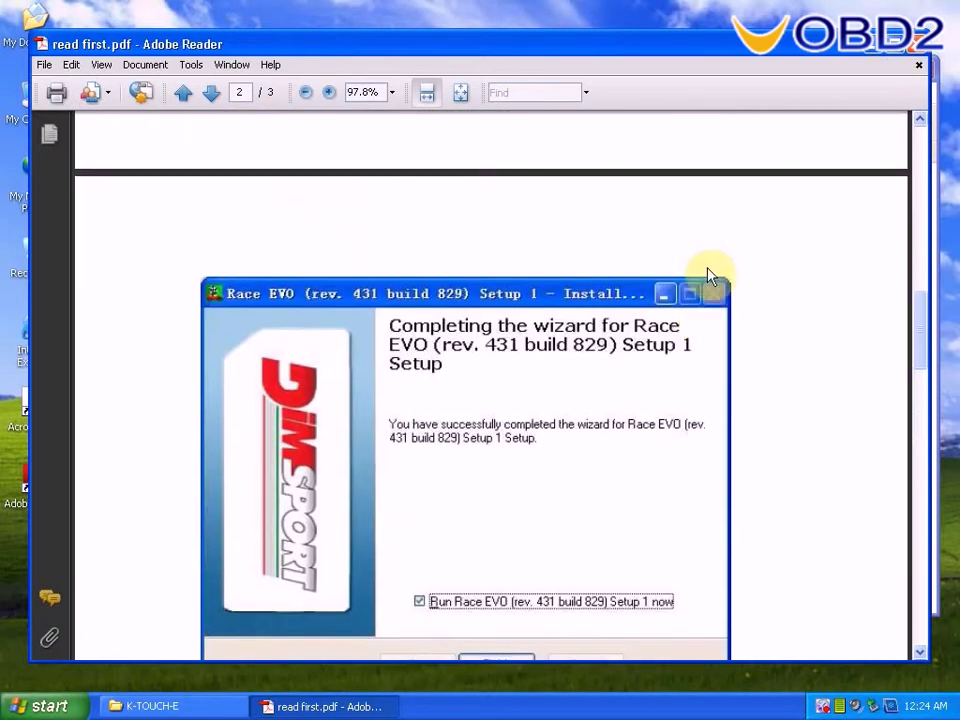
scroll(712, 210, up, 10)
scroll(707, 266, up, 12)
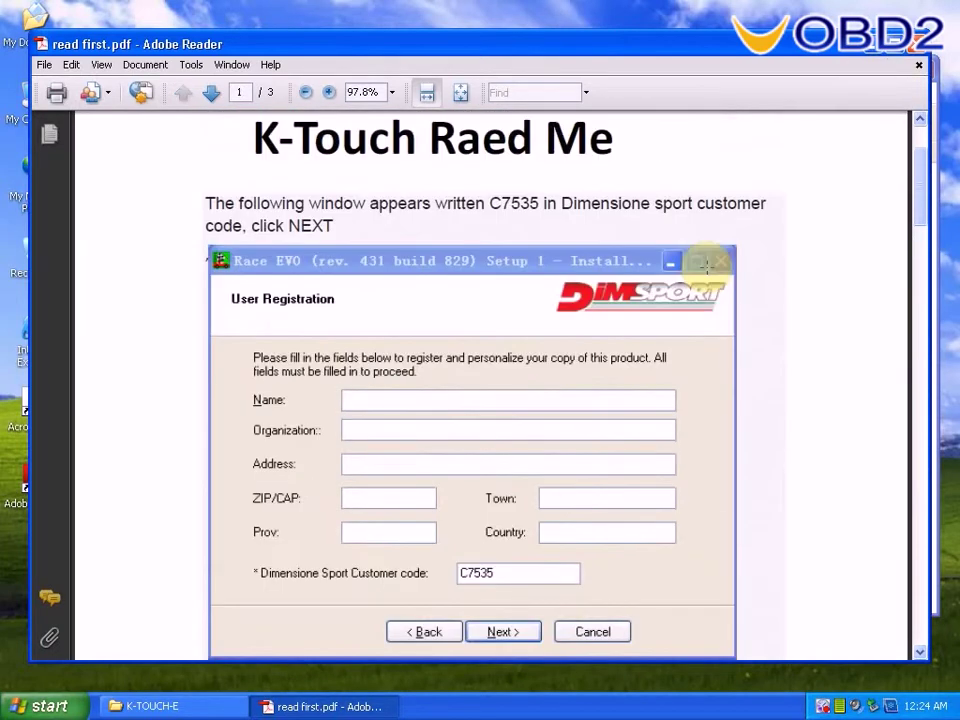
click(868, 46)
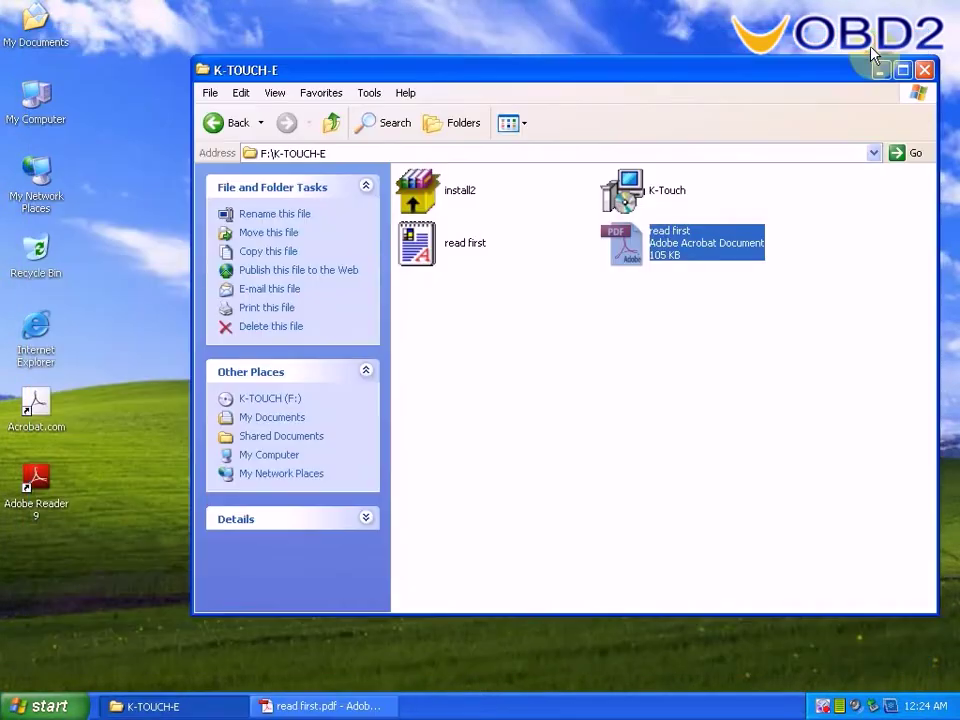
- Run the K-Touch setup from the K-TOUCH-E folder, start the installation and minimize the folder window
double_click(620, 186)
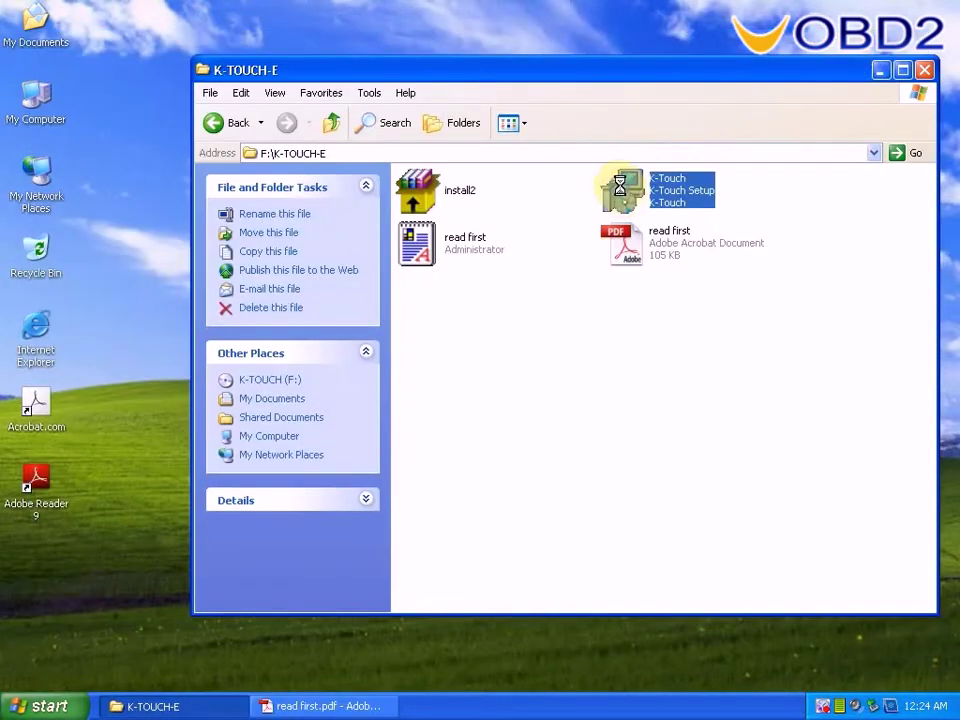
right_click(620, 186)
click(652, 196)
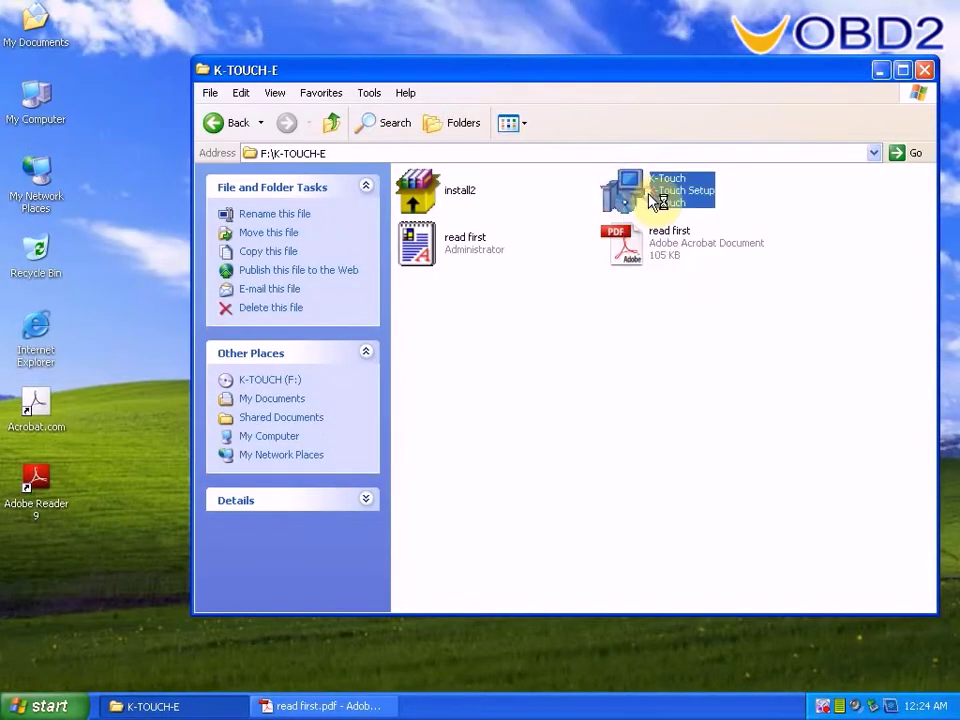
click(610, 520)
click(612, 521)
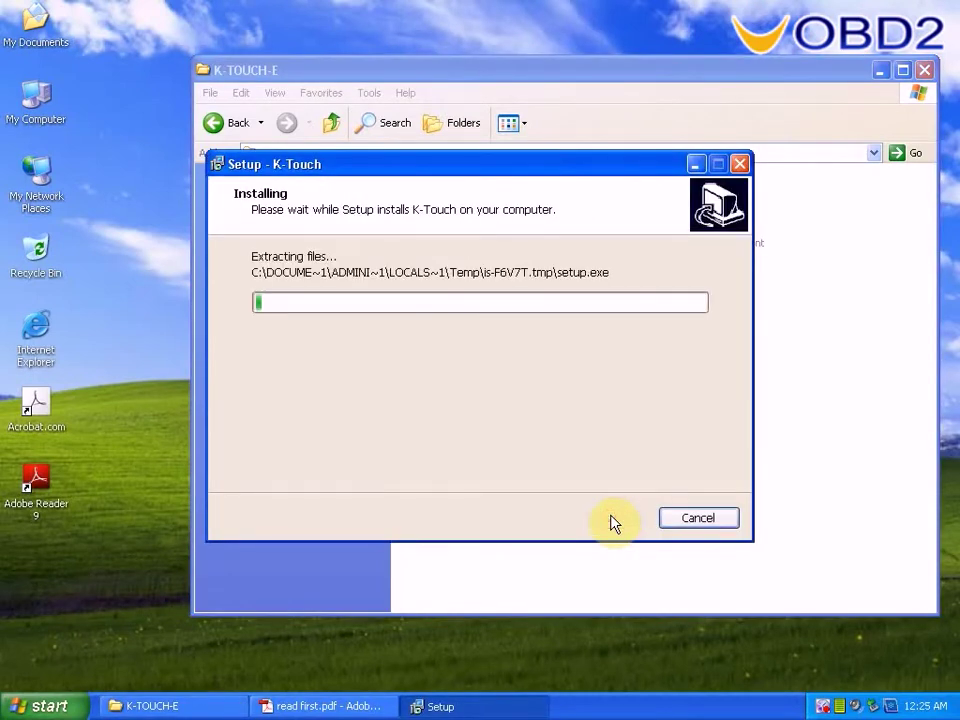
click(880, 72)
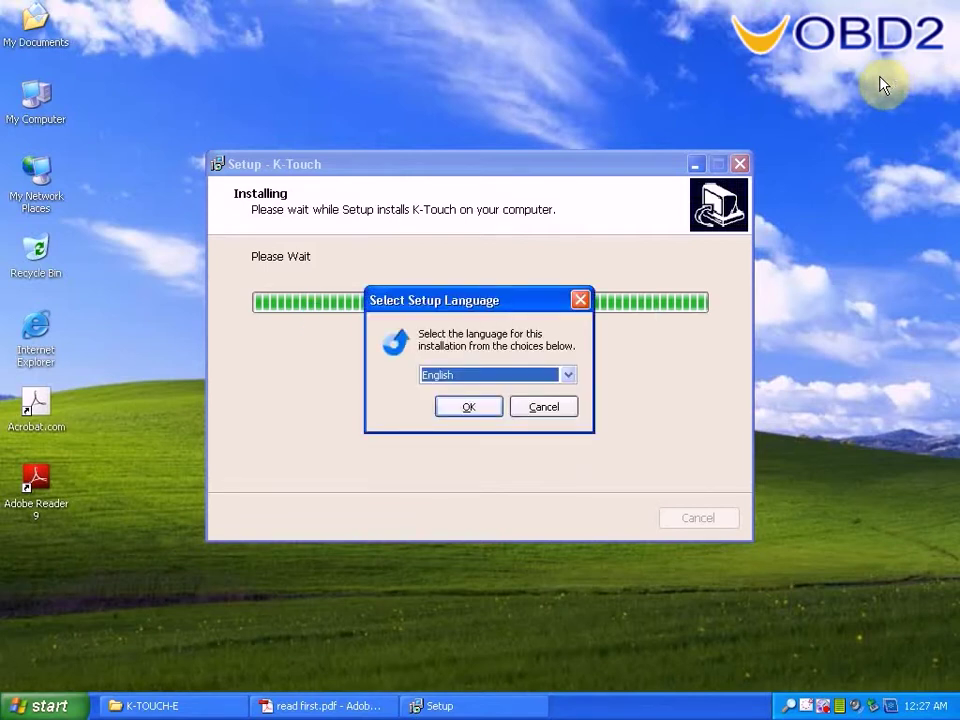
- Continue the Race EVO setup in English, install the listed requirements and agree to restart the computer
click(562, 378)
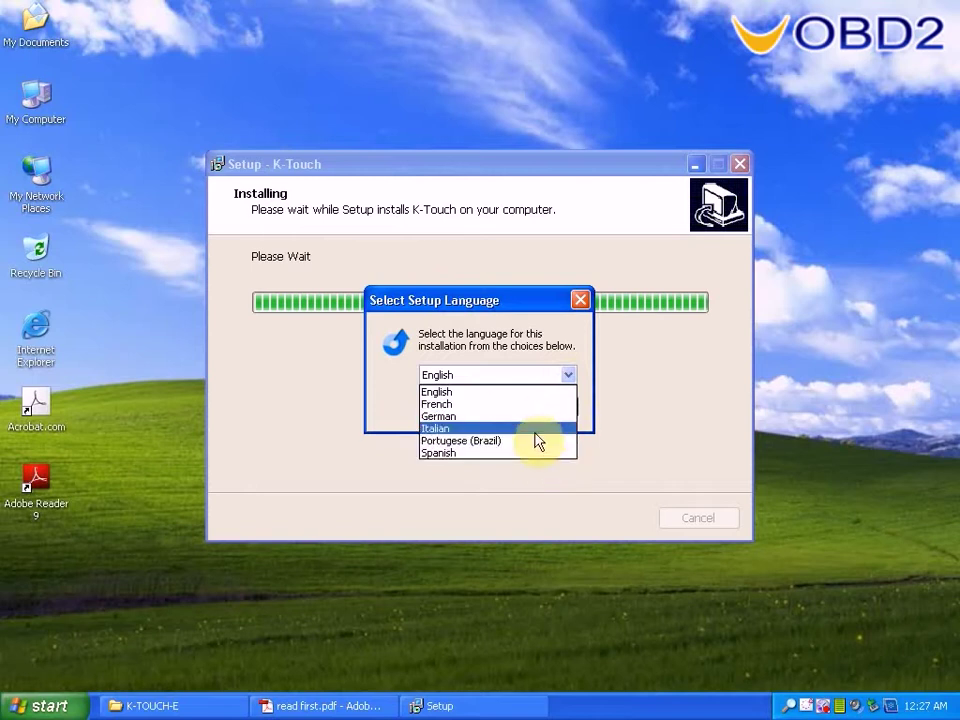
click(521, 392)
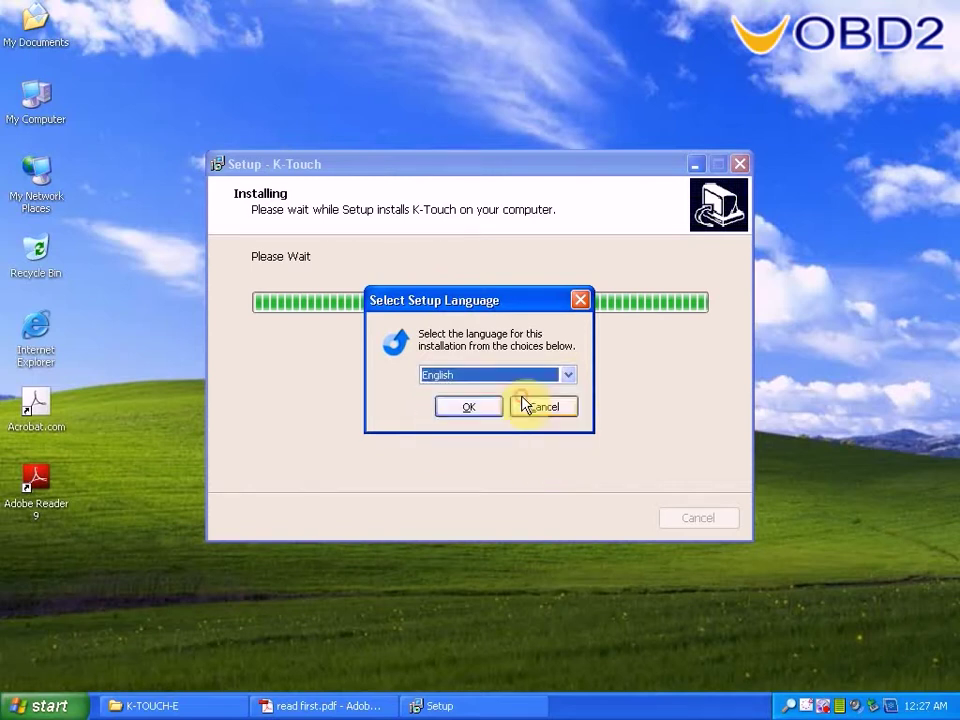
click(471, 408)
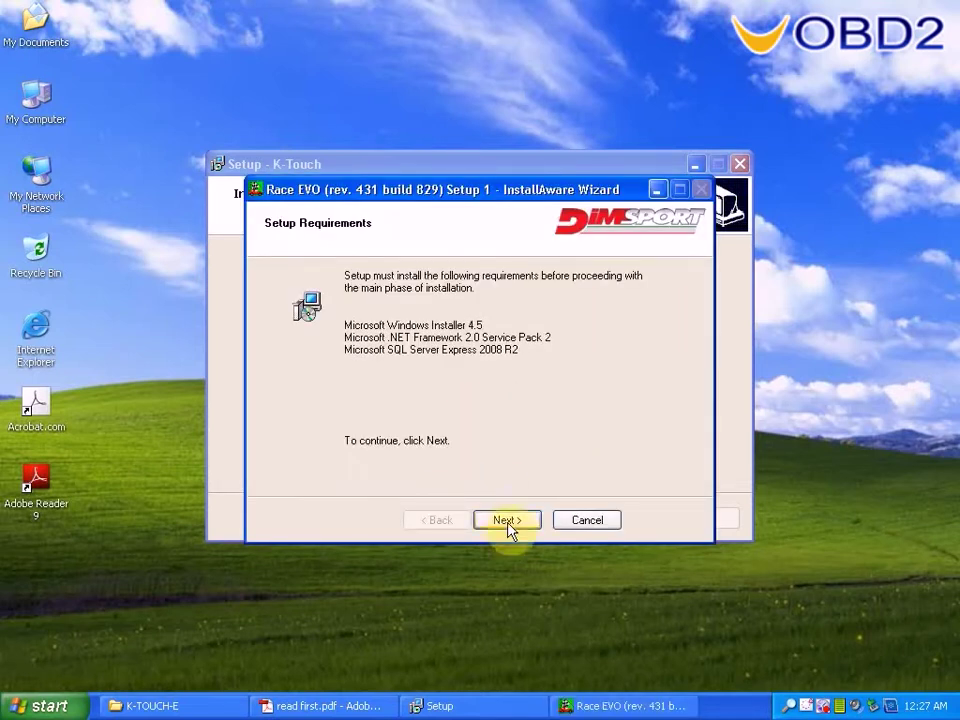
click(507, 521)
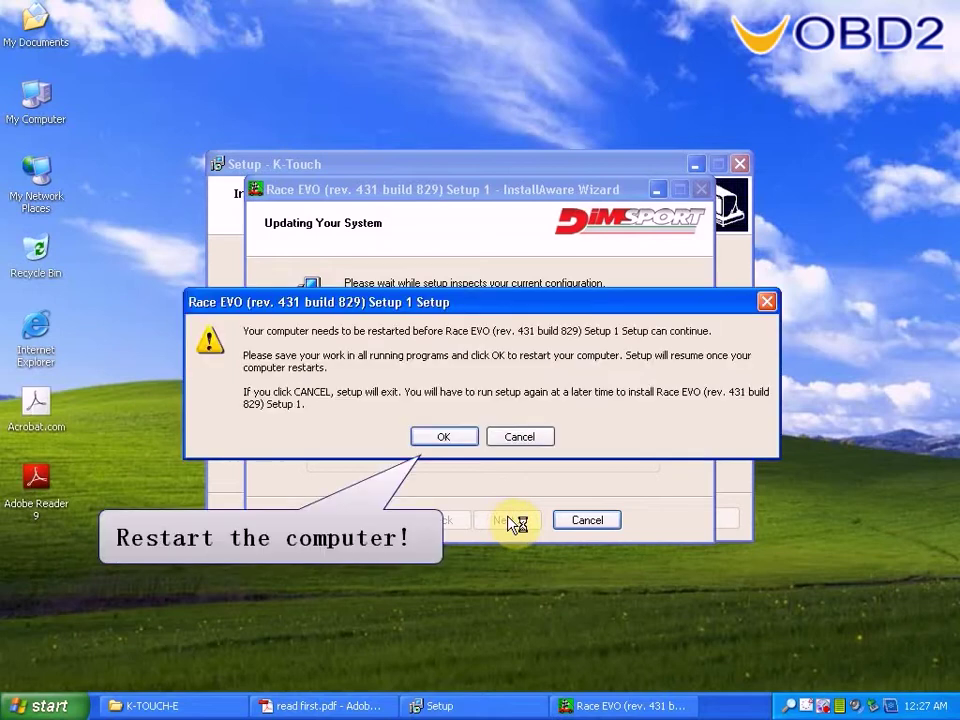
click(437, 440)
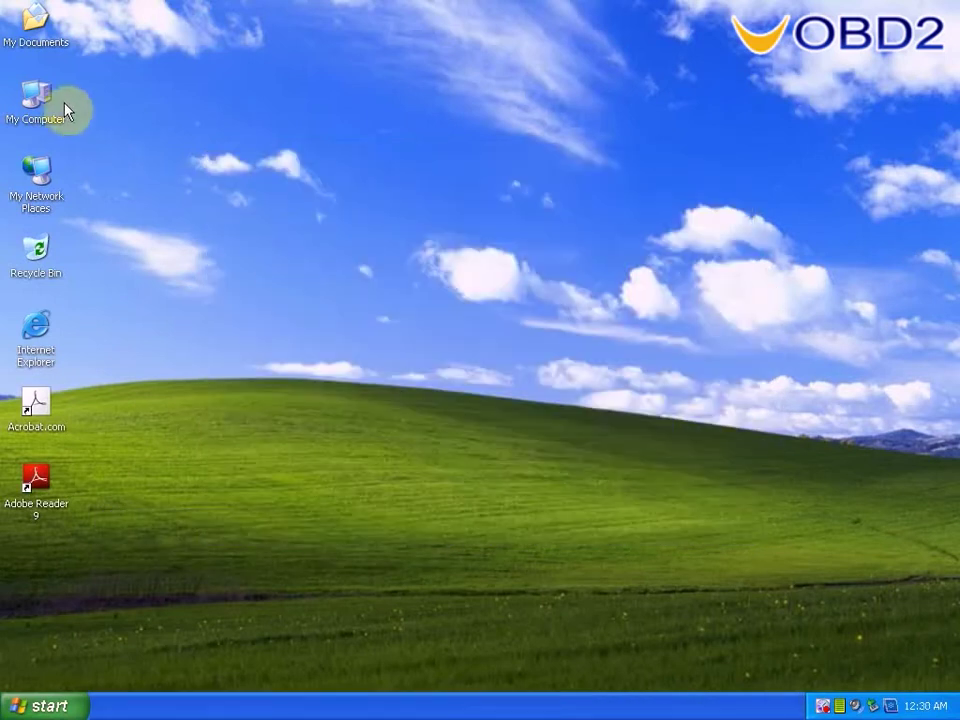
- Open the K-TOUCH (F:) disc from My Computer and go into its K-TOUCH-E folder
right_click(35, 105)
click(64, 108)
click(456, 456)
right_click(458, 459)
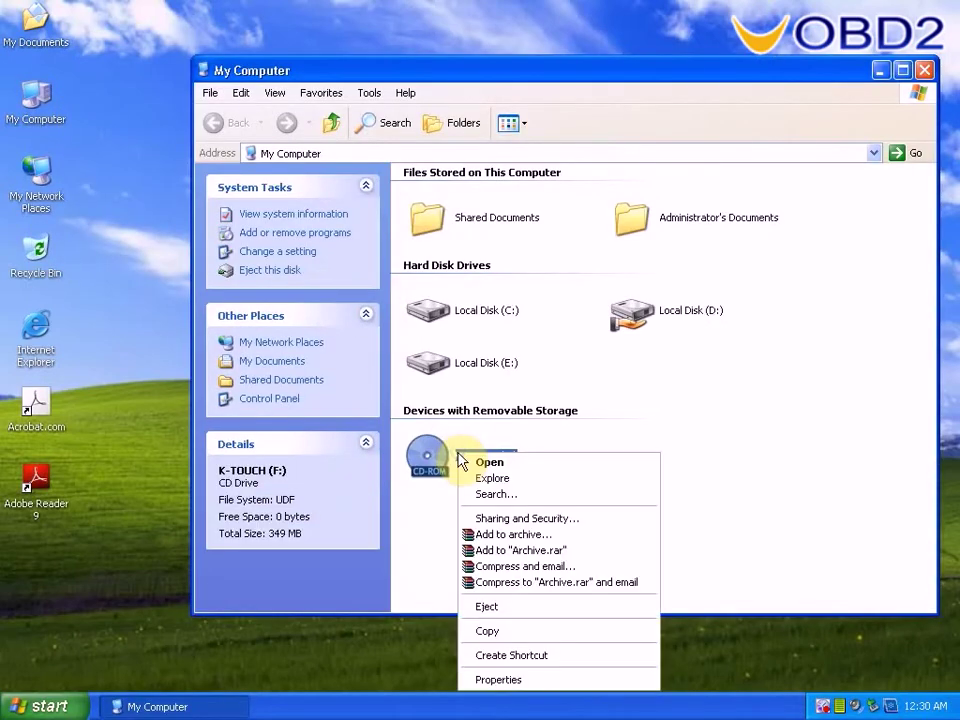
click(489, 465)
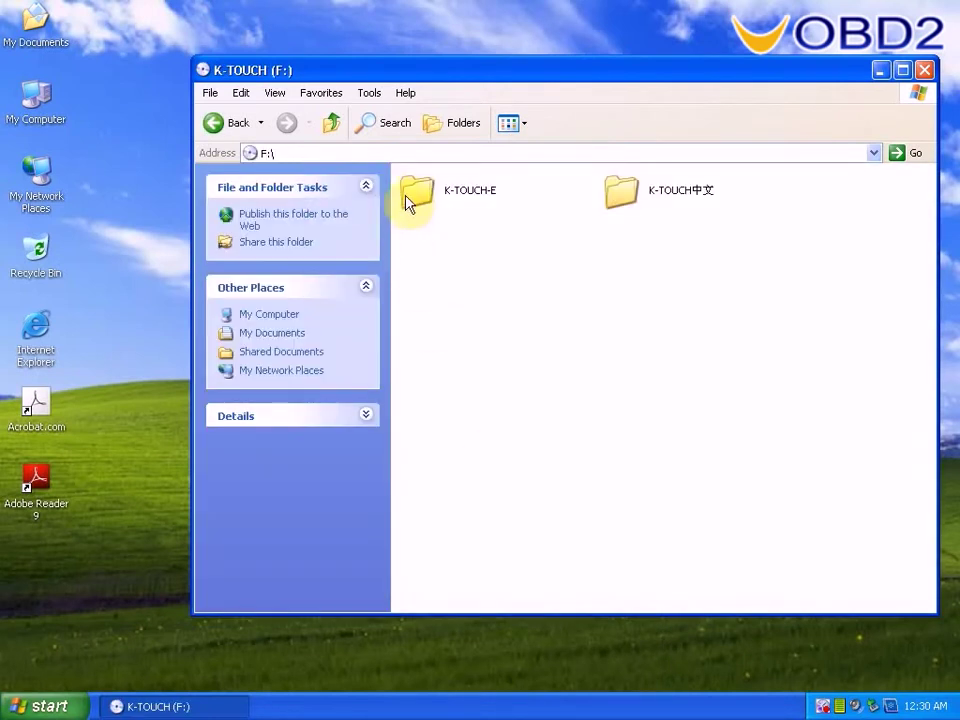
right_click(413, 198)
click(437, 200)
- Run the K-Touch setup again after the restart and start its installation
double_click(621, 196)
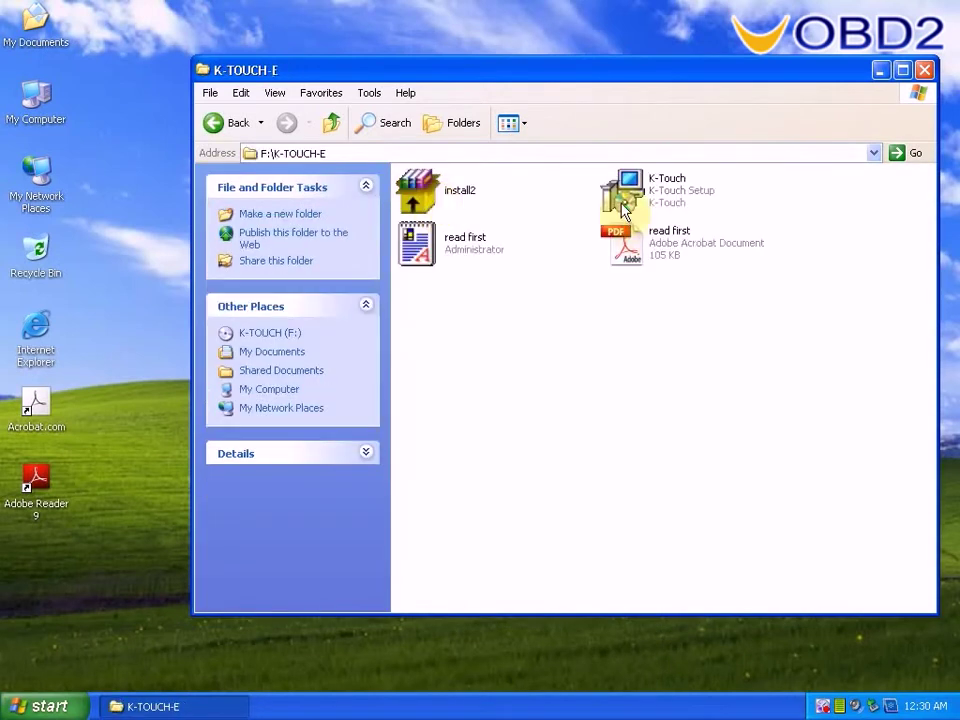
right_click(621, 198)
click(634, 209)
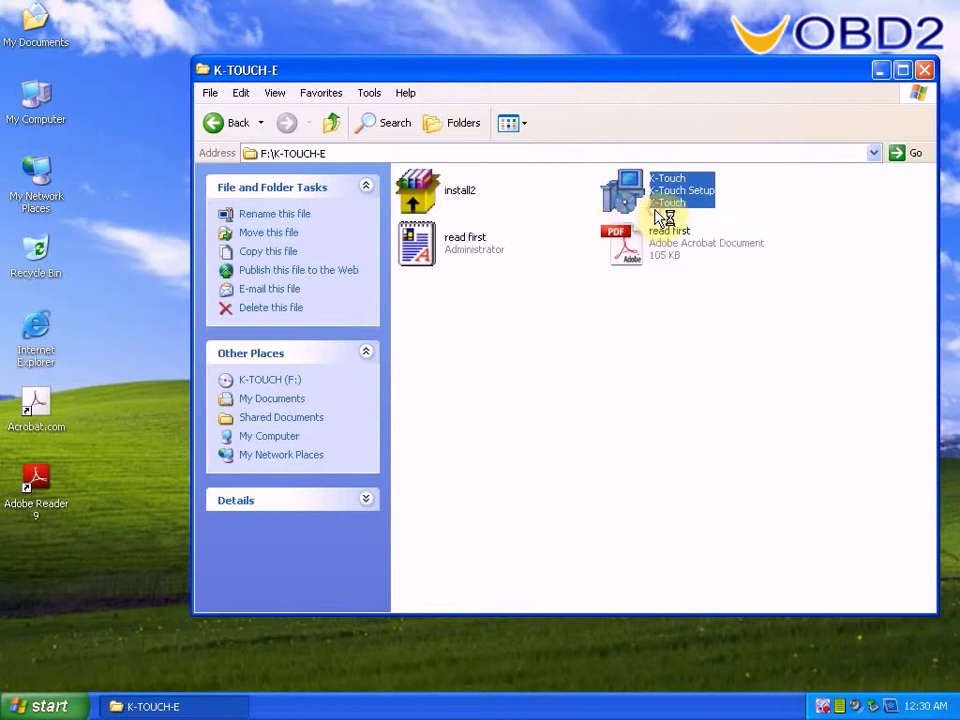
click(600, 517)
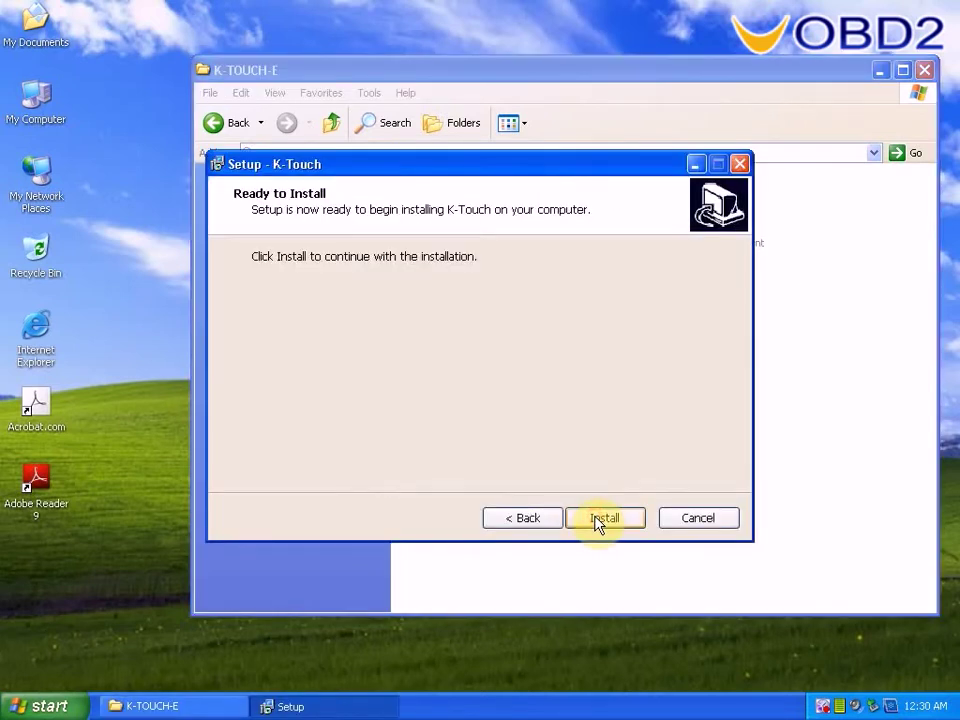
click(600, 518)
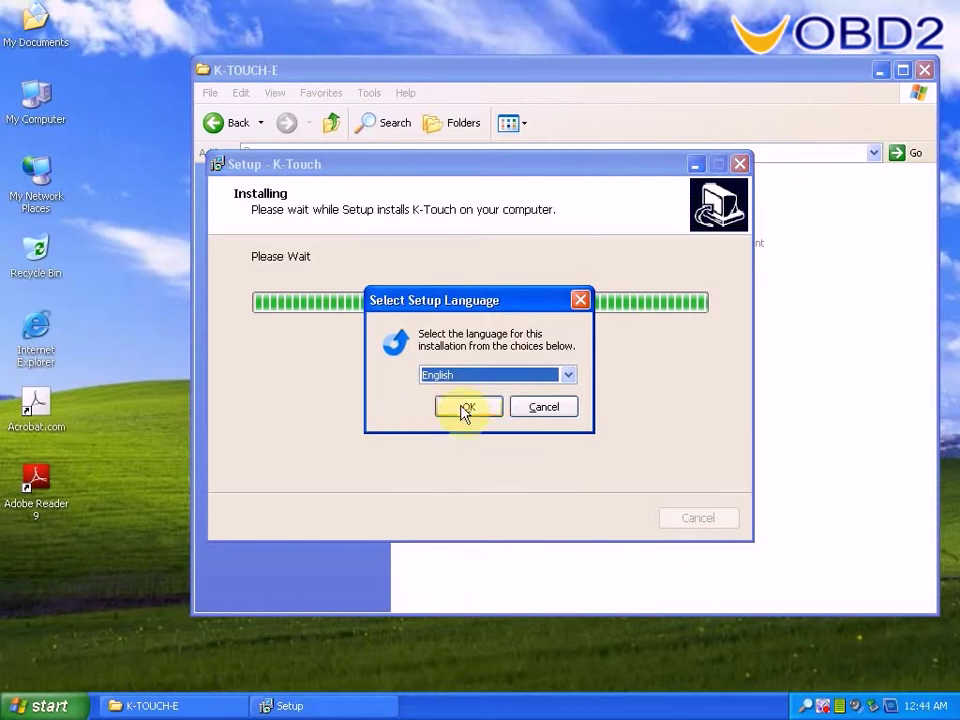
- Continue the Race EVO setup in English through the requirements and Important Information pages to User Registration
click(464, 410)
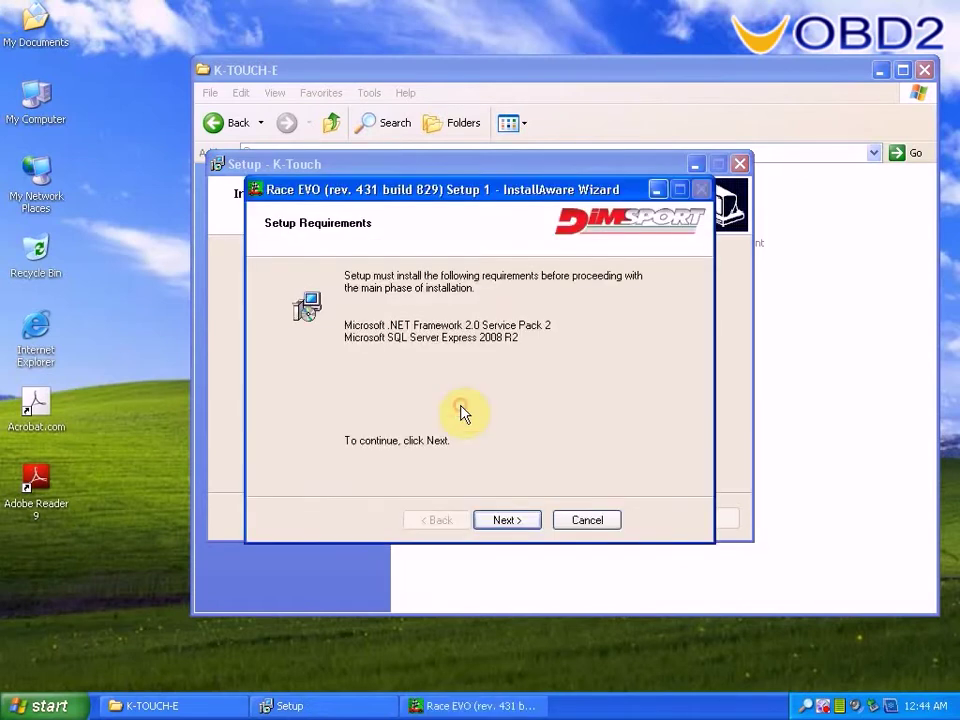
click(505, 520)
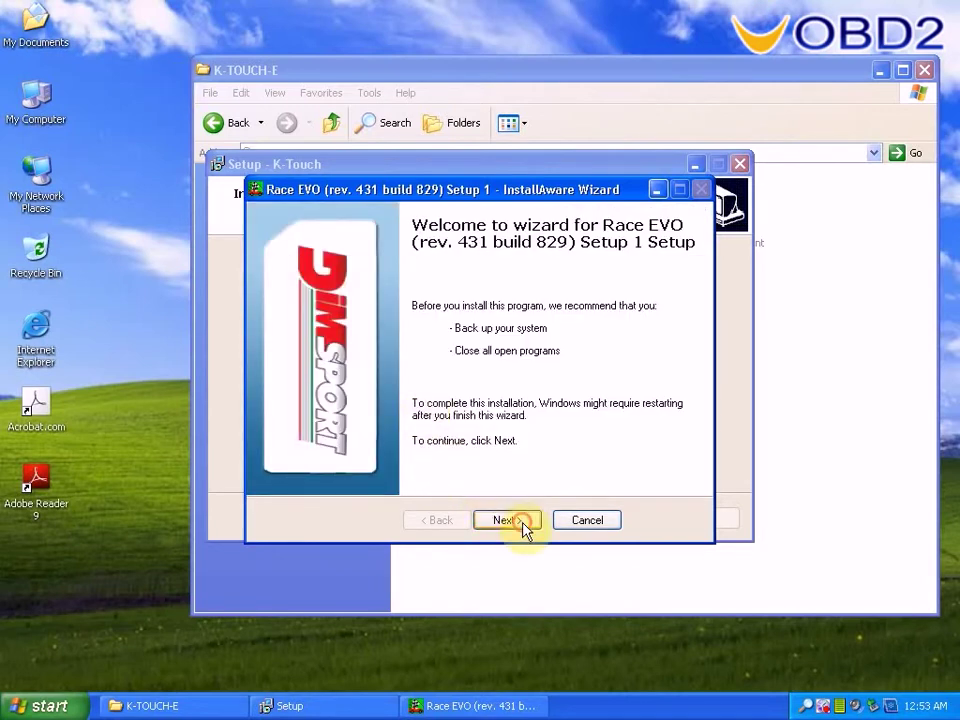
click(522, 521)
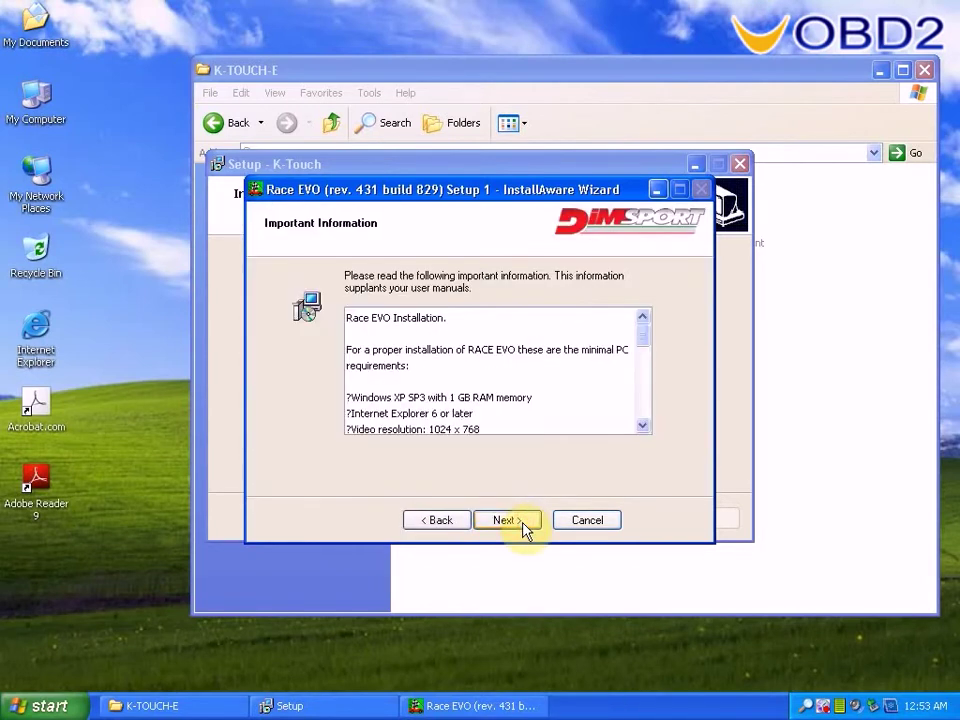
drag(643, 346, 645, 429)
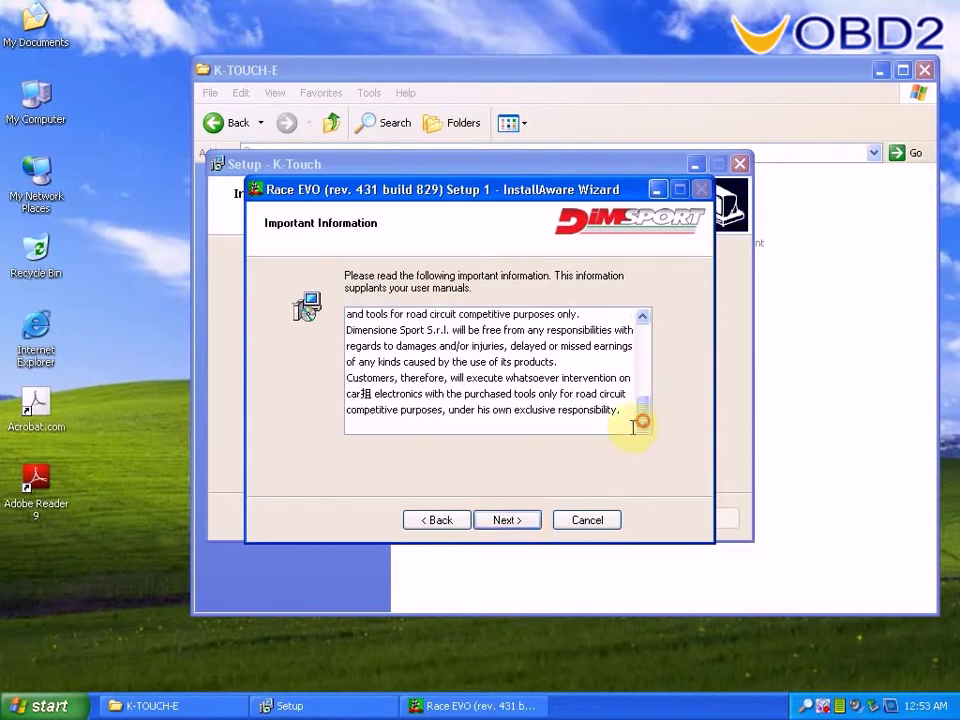
click(512, 521)
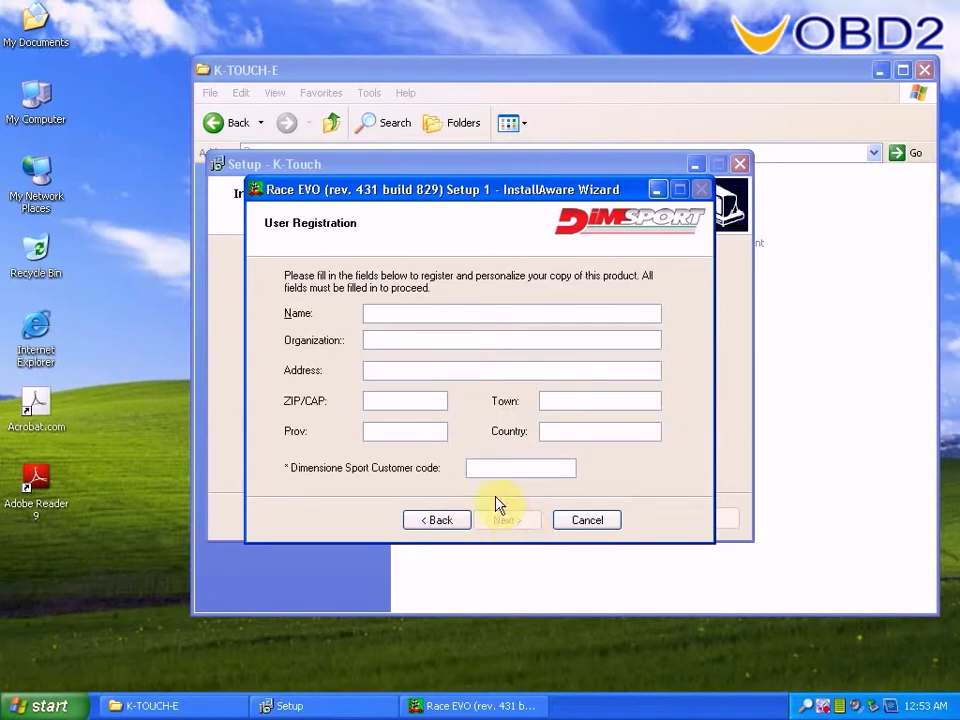
- Open the read first PDF from the K-TOUCH-E folder and copy the customer code from its first page
click(206, 706)
double_click(614, 254)
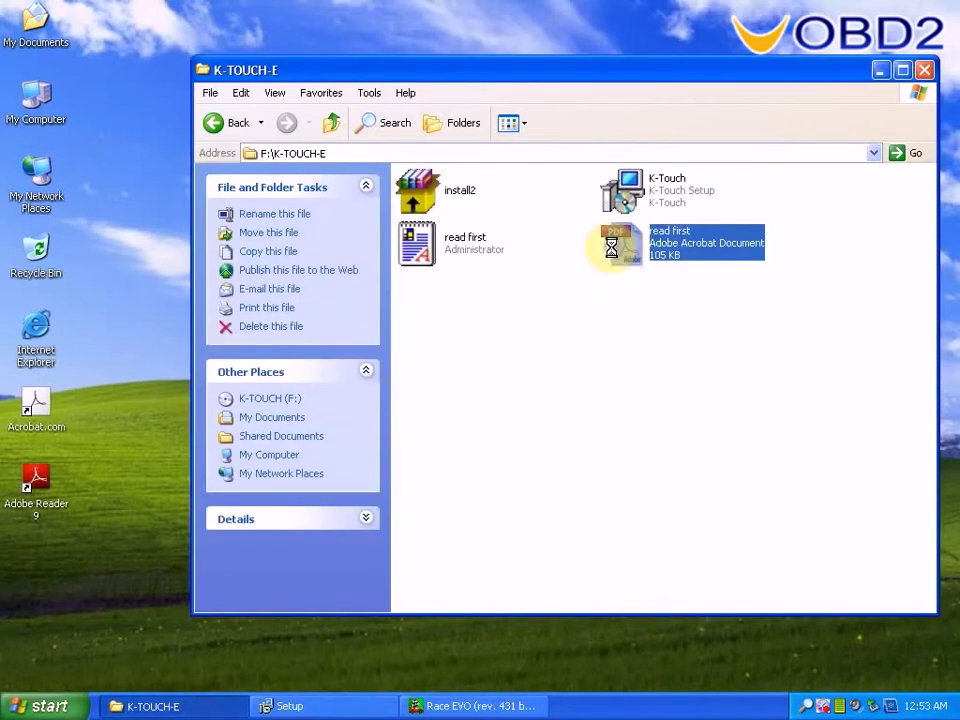
right_click(616, 250)
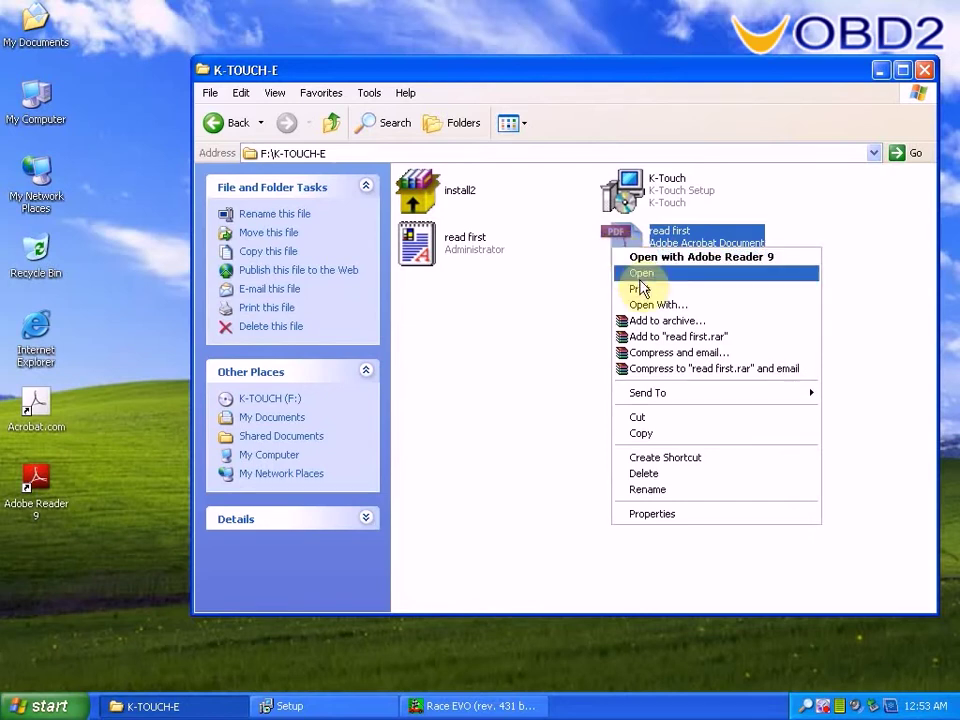
click(639, 276)
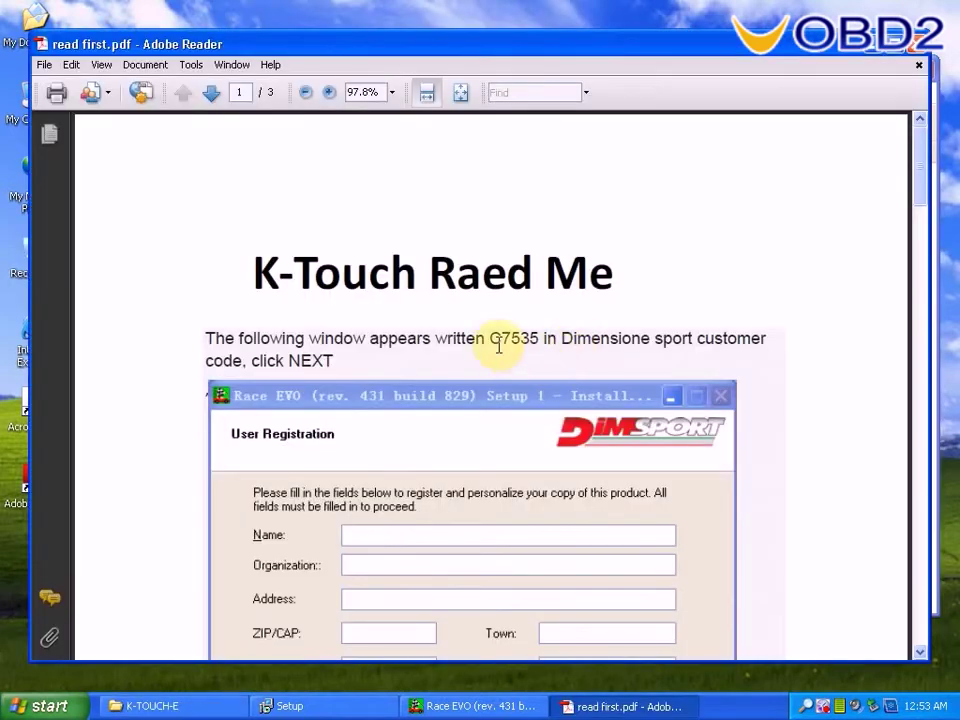
drag(489, 337, 529, 346)
right_click(530, 345)
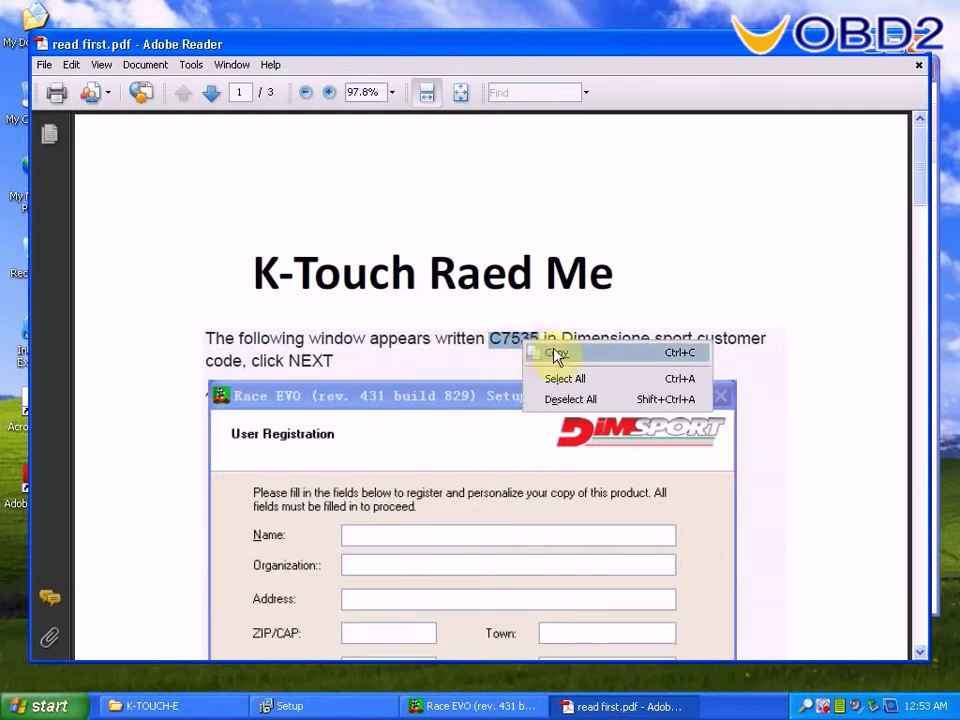
click(556, 355)
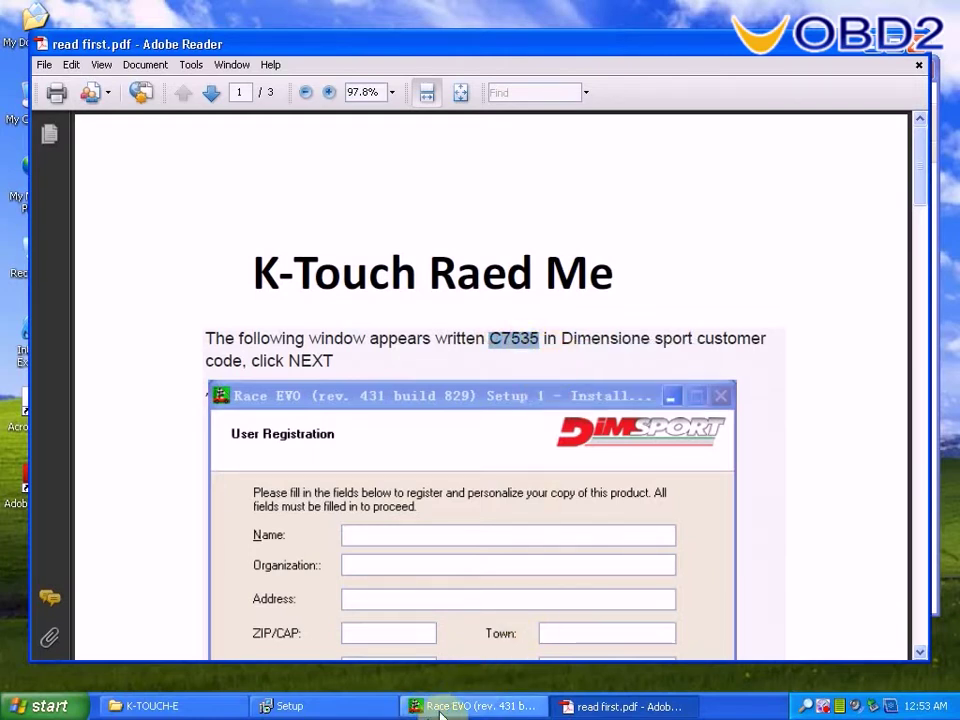
- Paste the copied code as the Dimensione Sport Customer code in the Race EVO registration and install to C:\Race2000
click(470, 706)
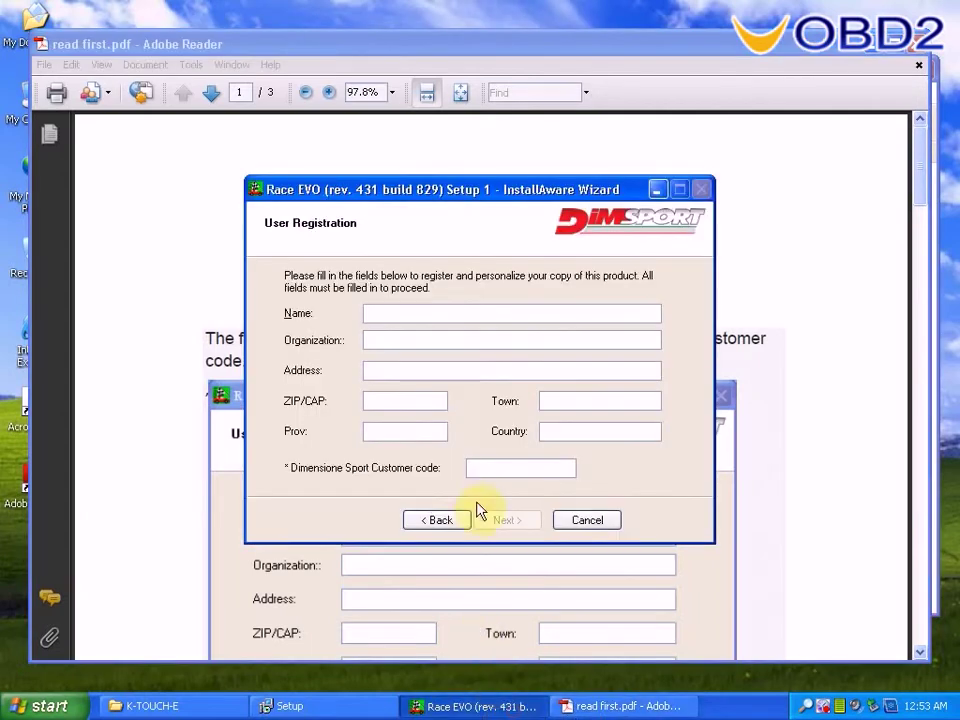
right_click(485, 471)
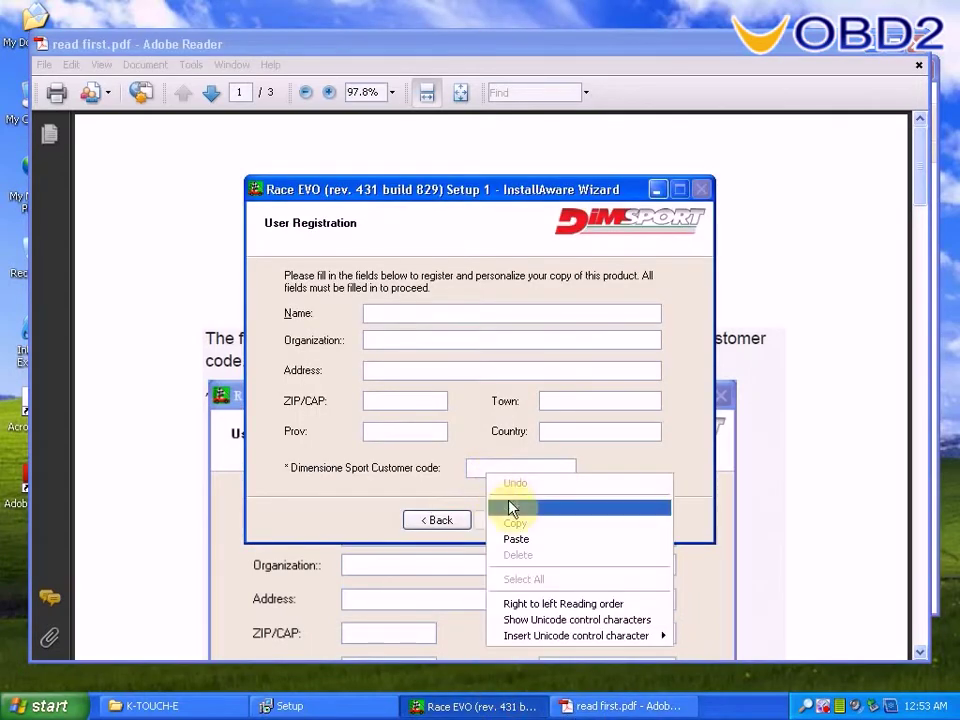
click(531, 541)
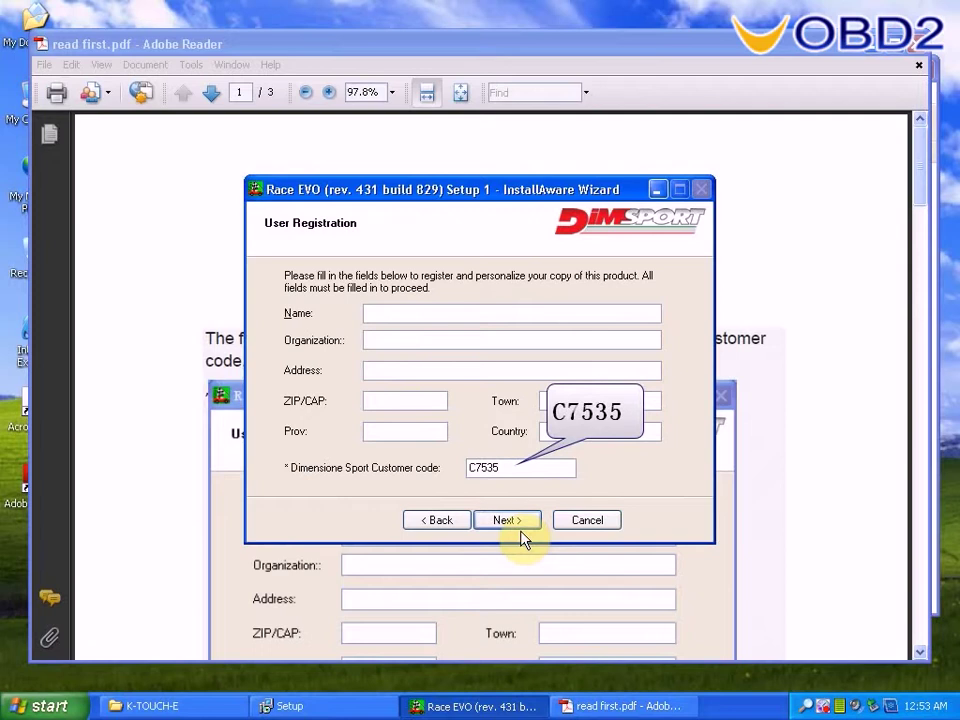
click(520, 524)
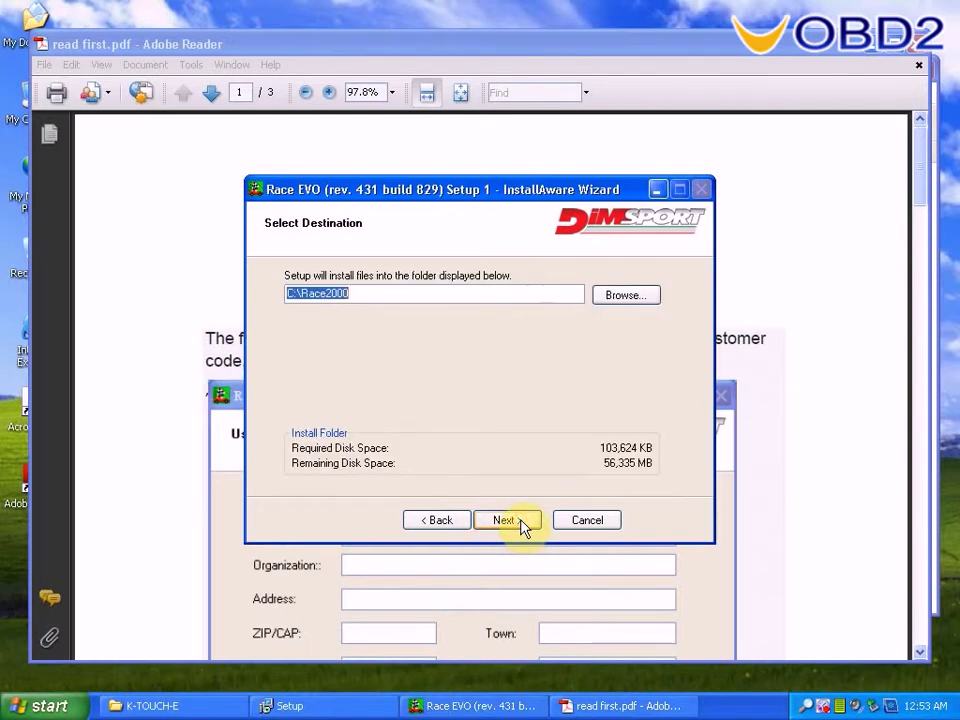
click(520, 521)
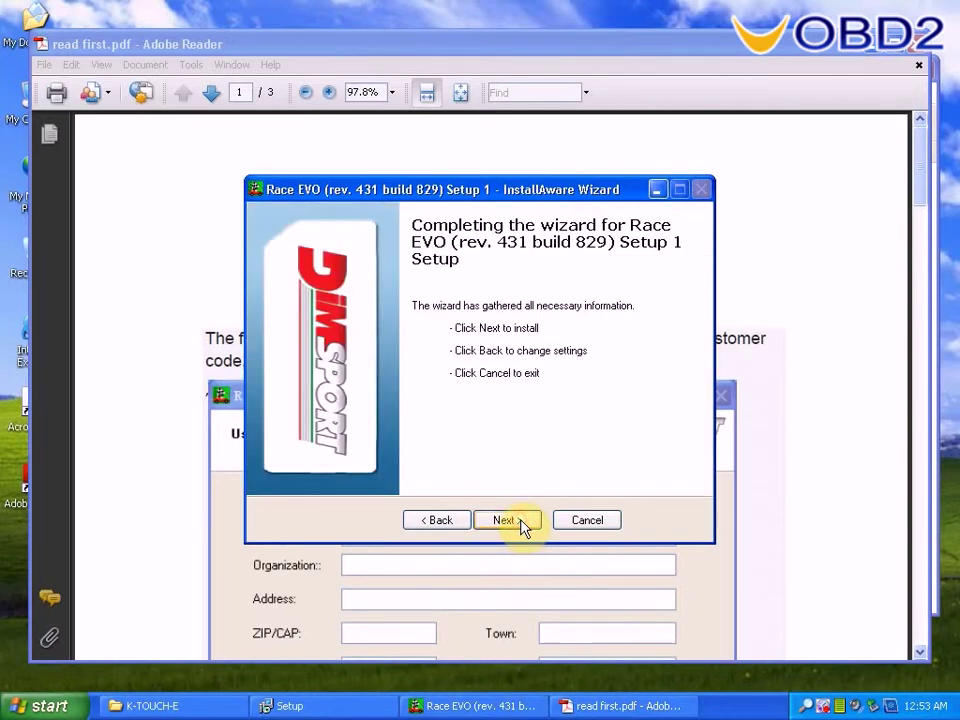
click(520, 521)
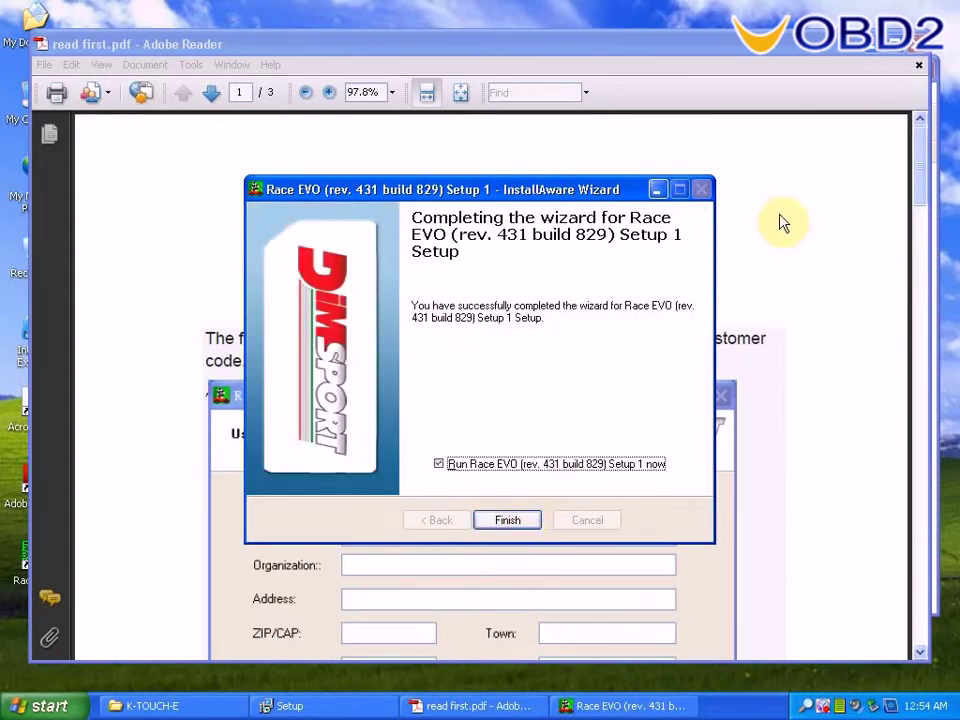
- Close the read first PDF and the K-TOUCH-E folder window
click(913, 50)
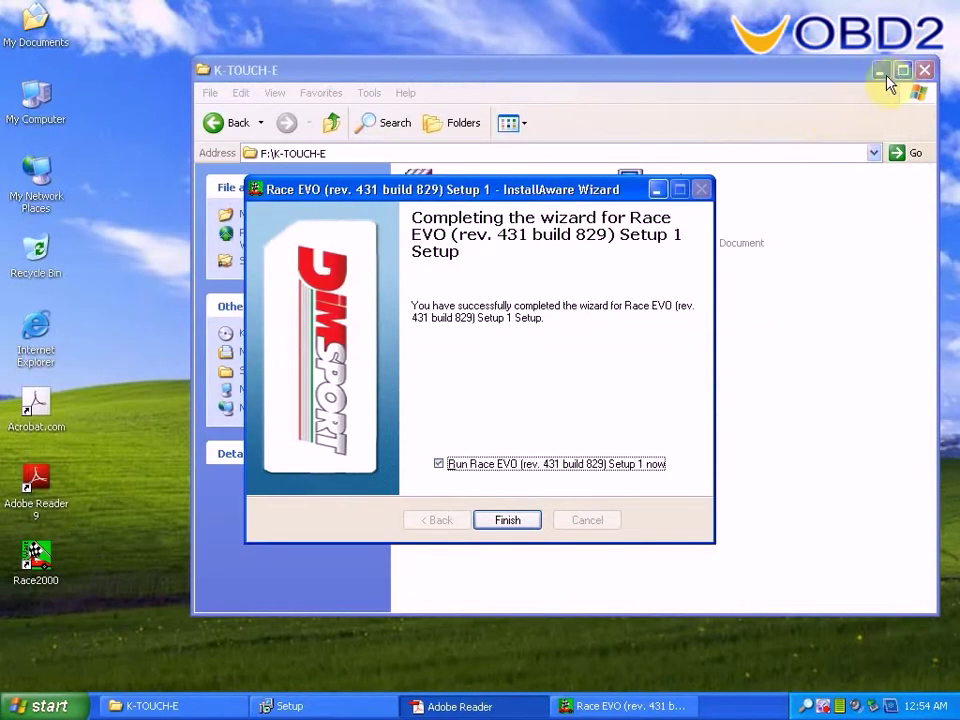
click(822, 76)
click(924, 71)
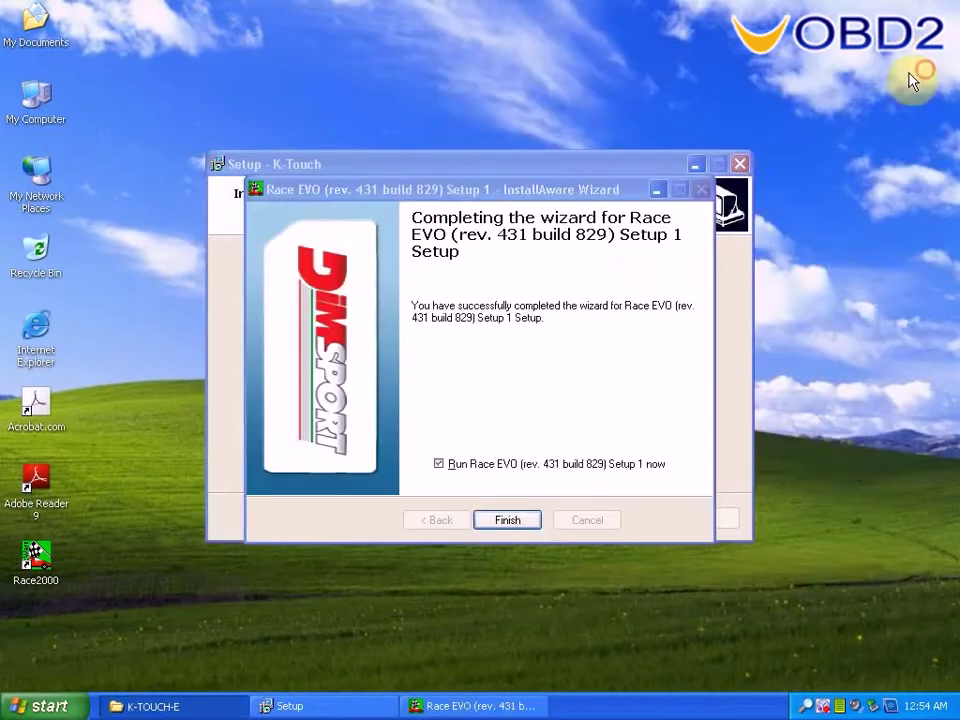
- Finish the Race EVO wizard without running the program and complete the K-Touch setup
click(439, 463)
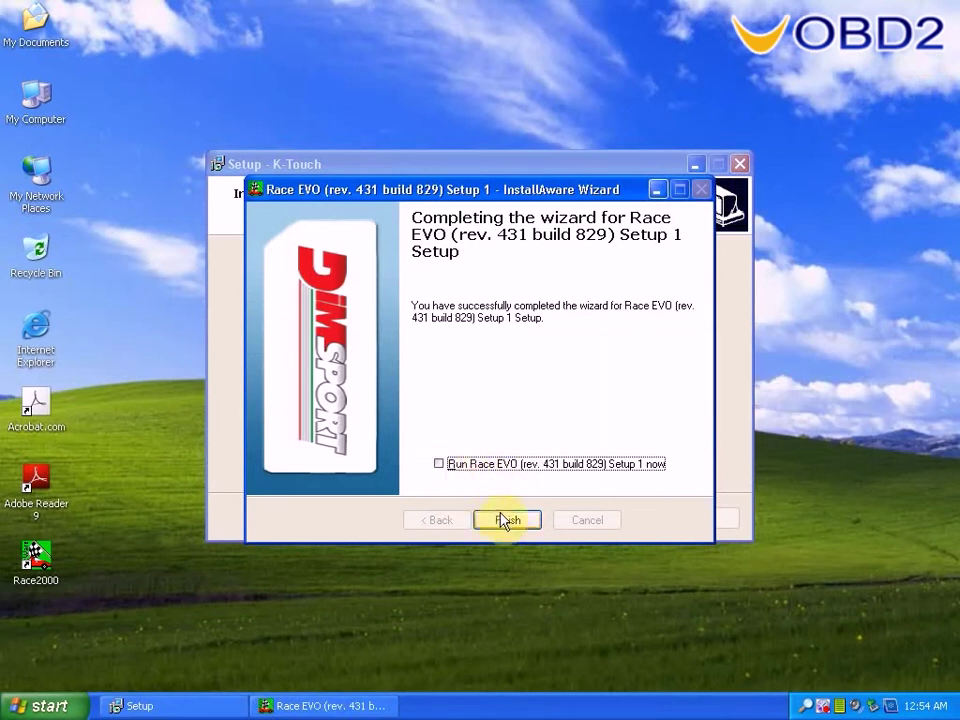
click(507, 520)
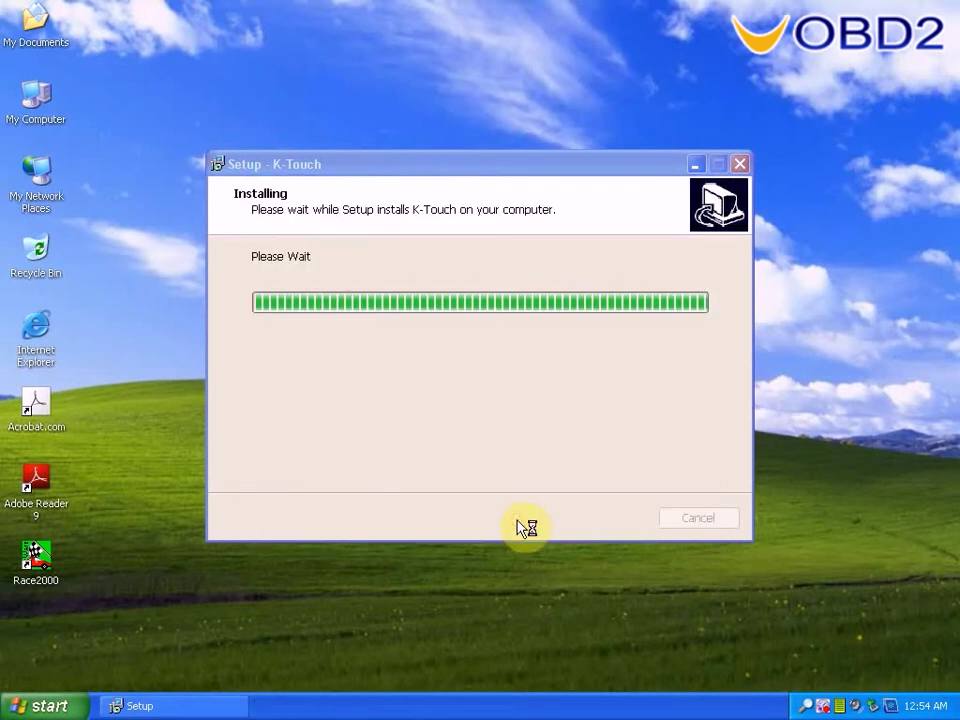
click(612, 517)
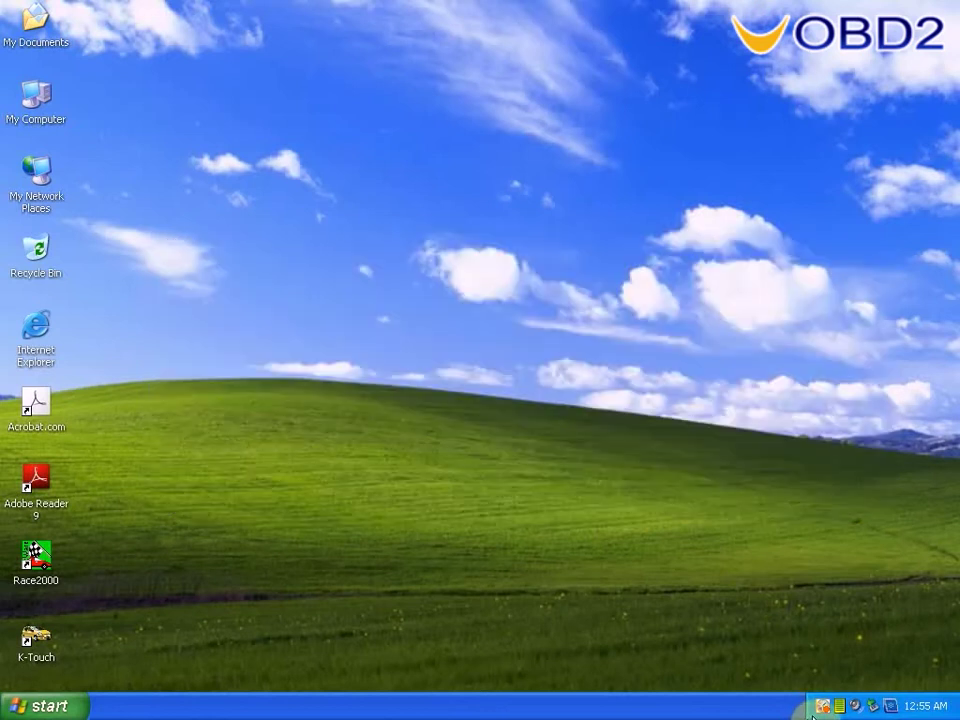
- Install the driver for the DimSport - New Genius Device with the Found New Hardware Wizard and close it
click(386, 427)
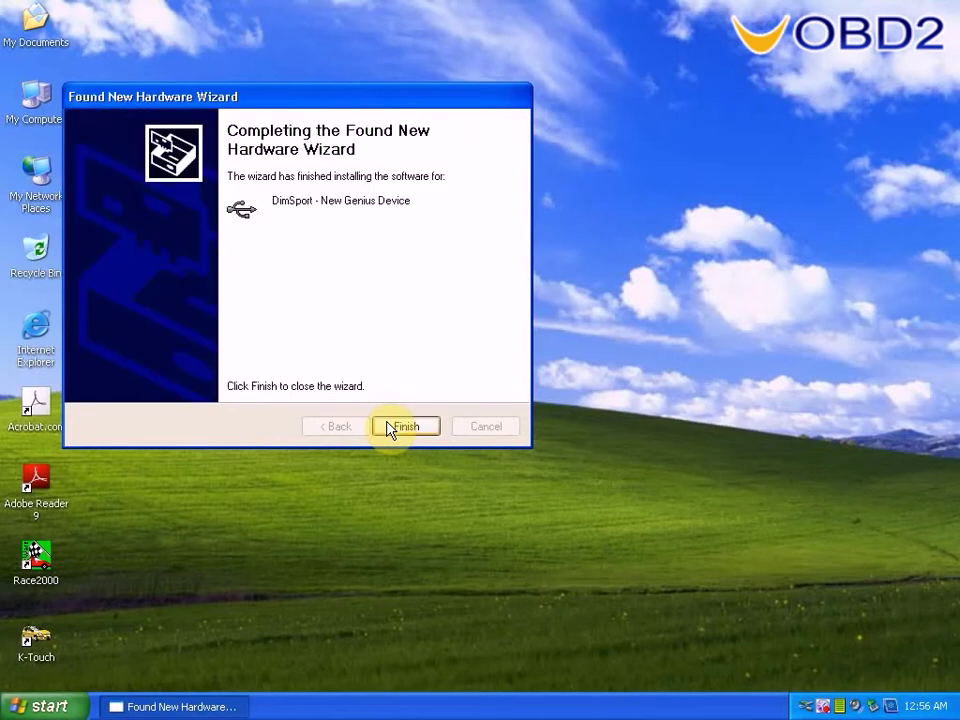
click(404, 426)
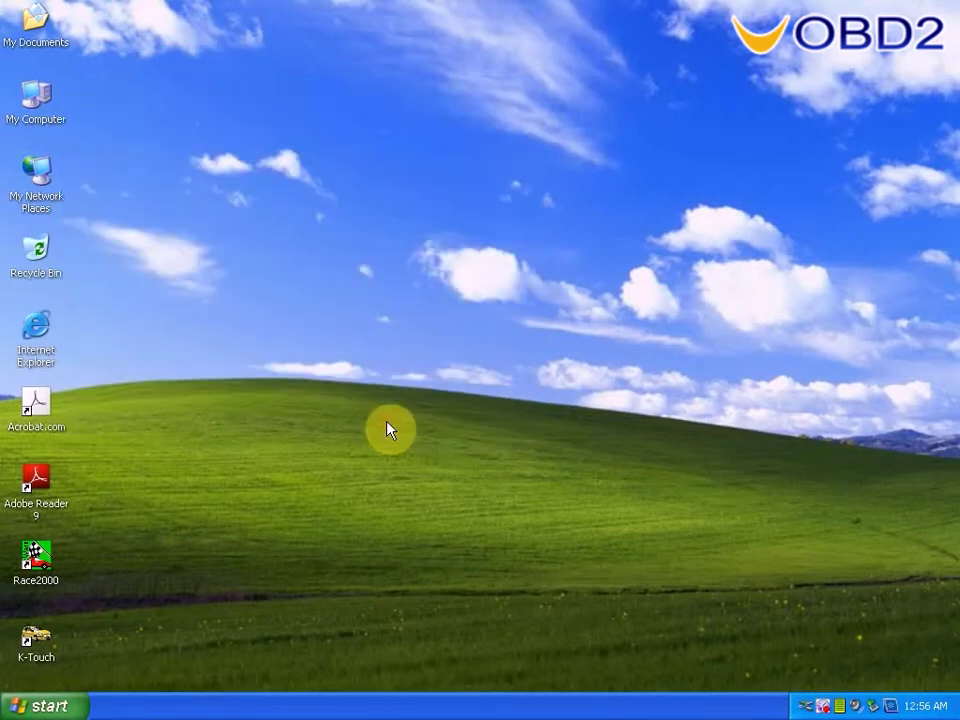
- Check the Universal Serial Bus controllers in Computer Management's Device Manager for the DimSport - New Genius Device
right_click(40, 114)
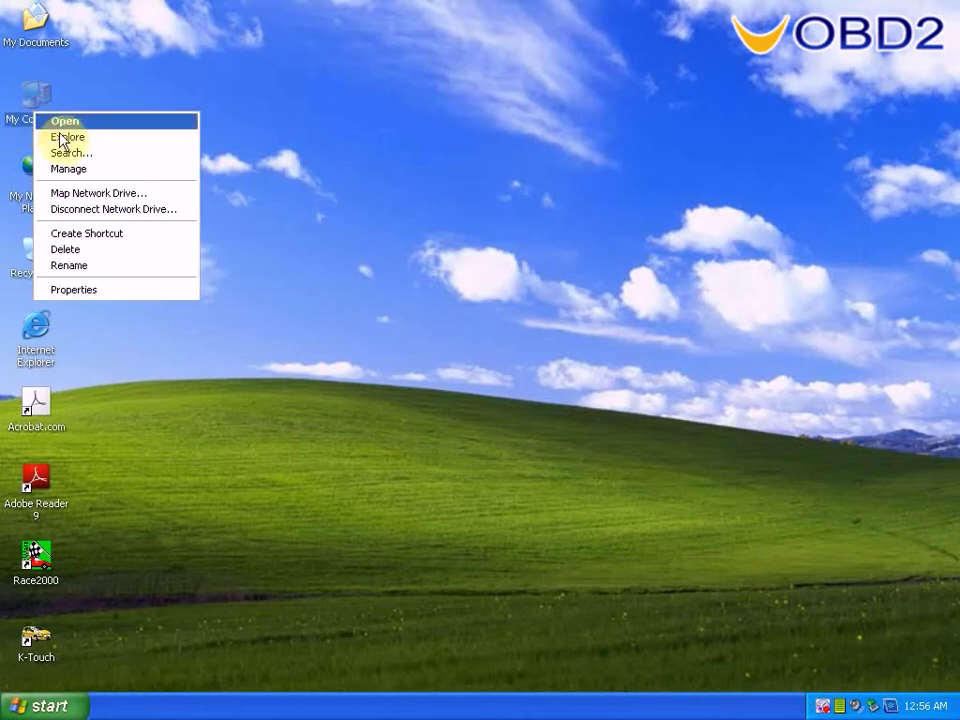
click(60, 167)
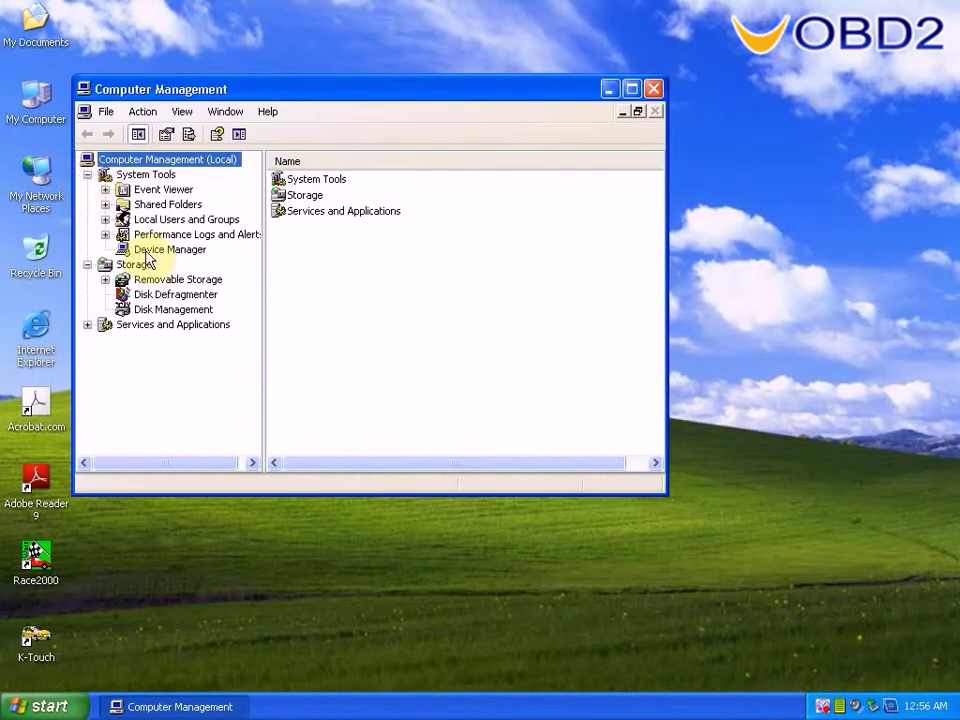
click(145, 249)
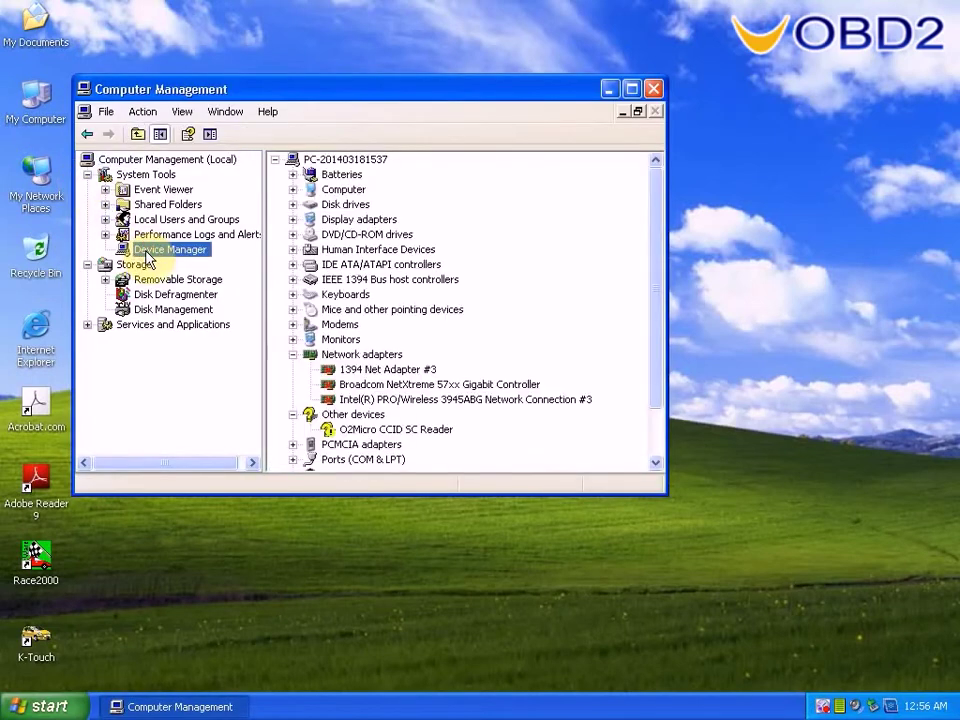
drag(658, 388, 648, 434)
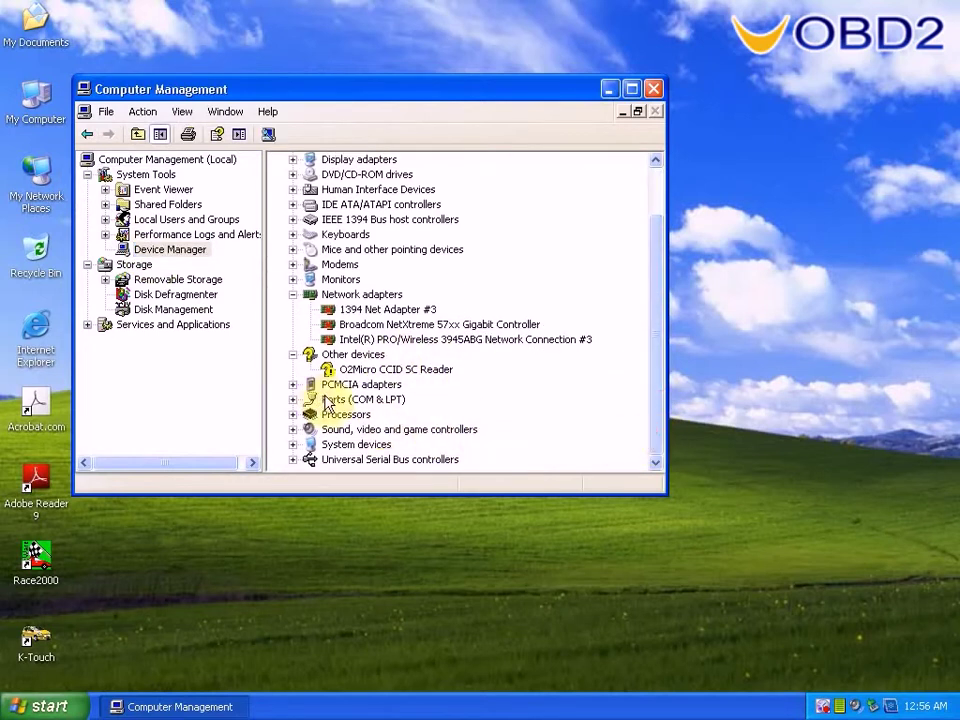
click(362, 460)
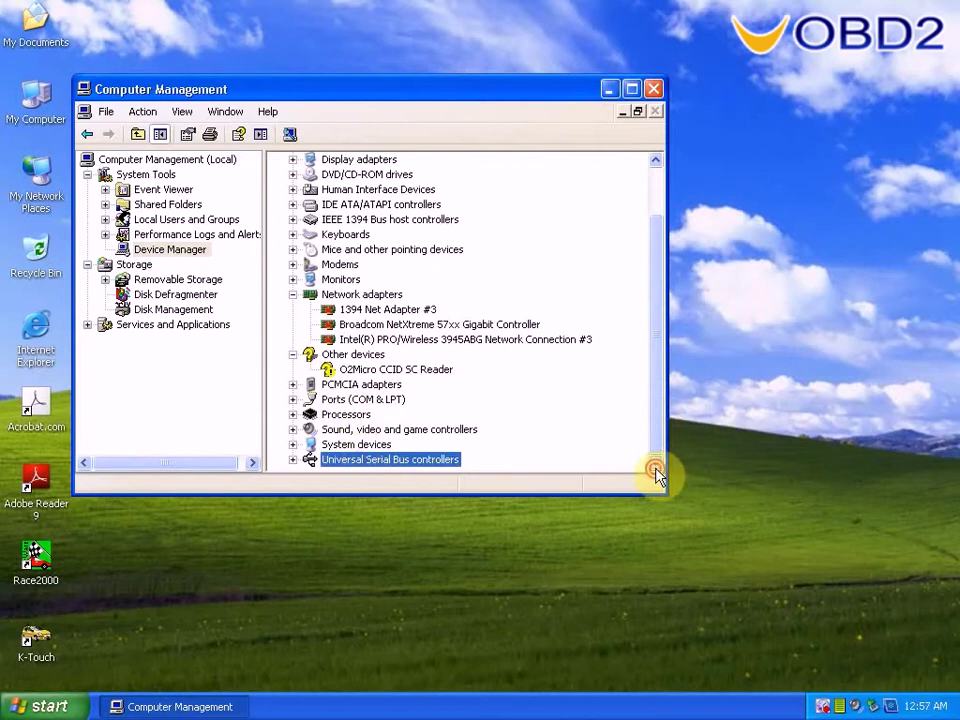
click(632, 90)
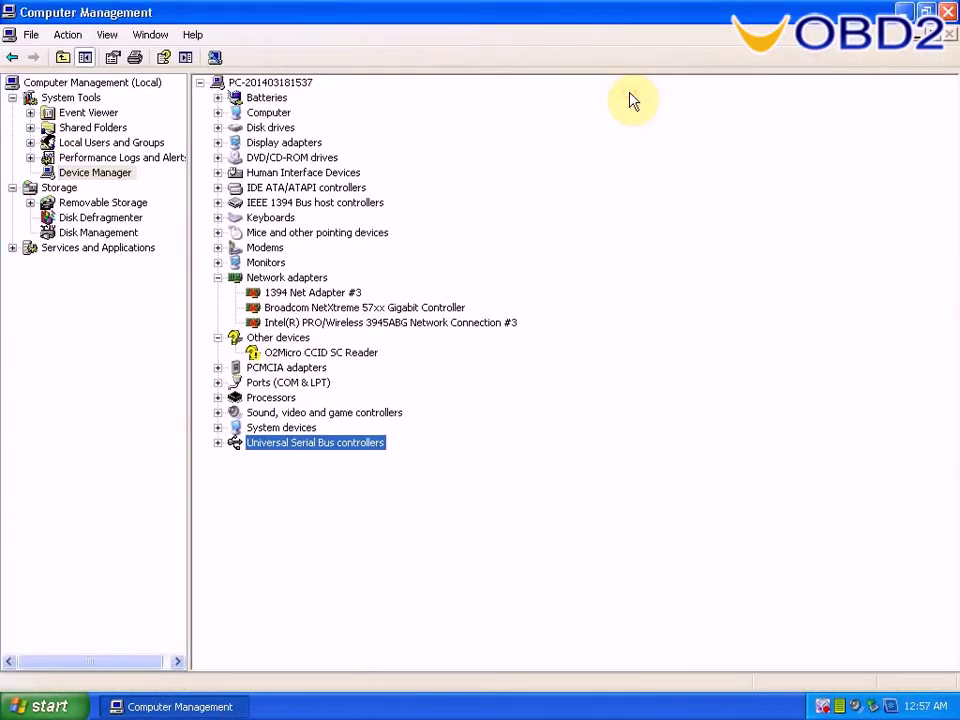
click(218, 443)
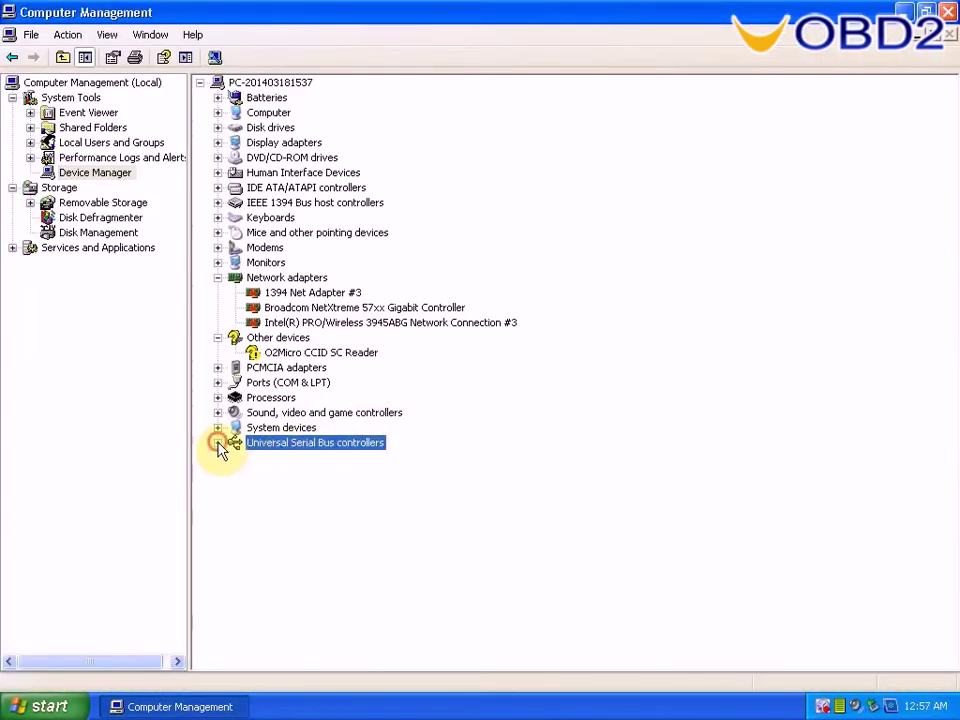
click(275, 427)
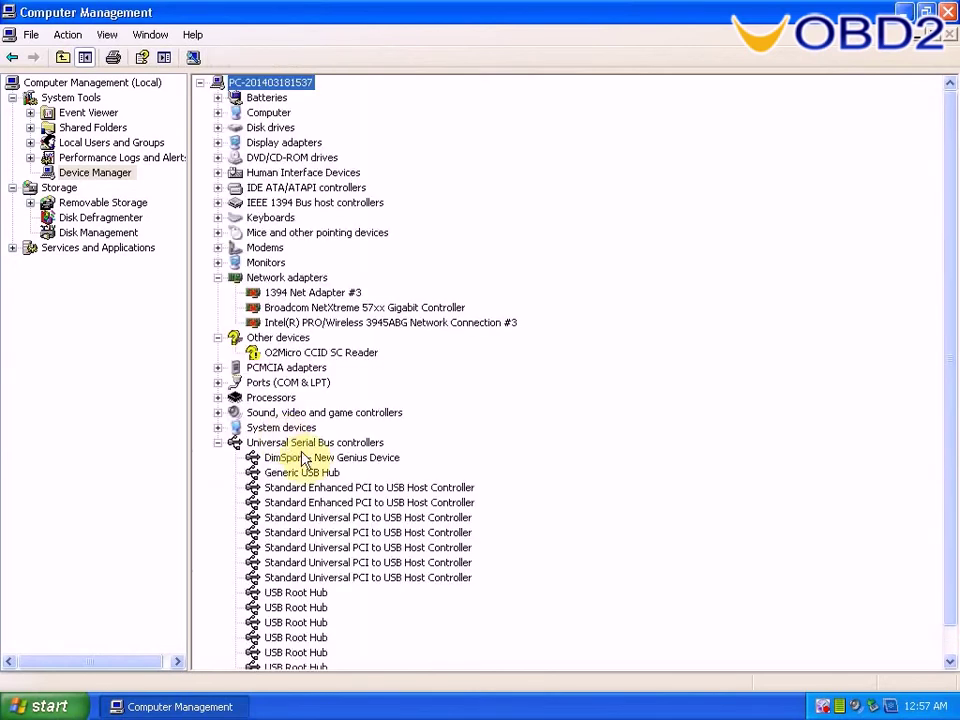
click(303, 457)
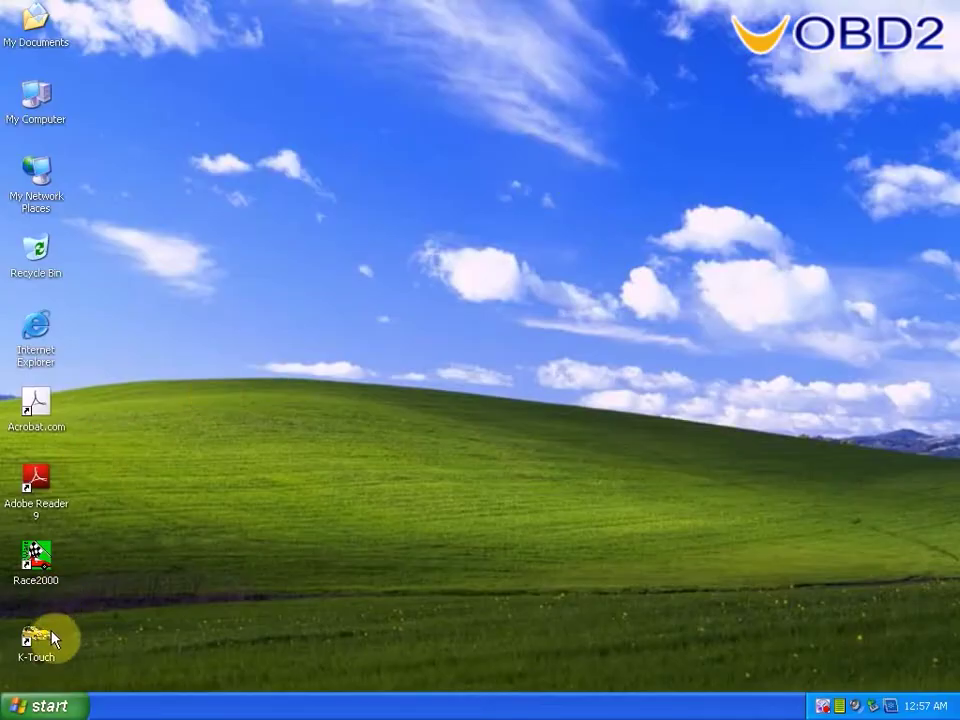
- Start K-Touch from the desktop, accept the software license definitely and decline the Internet database update
right_click(44, 652)
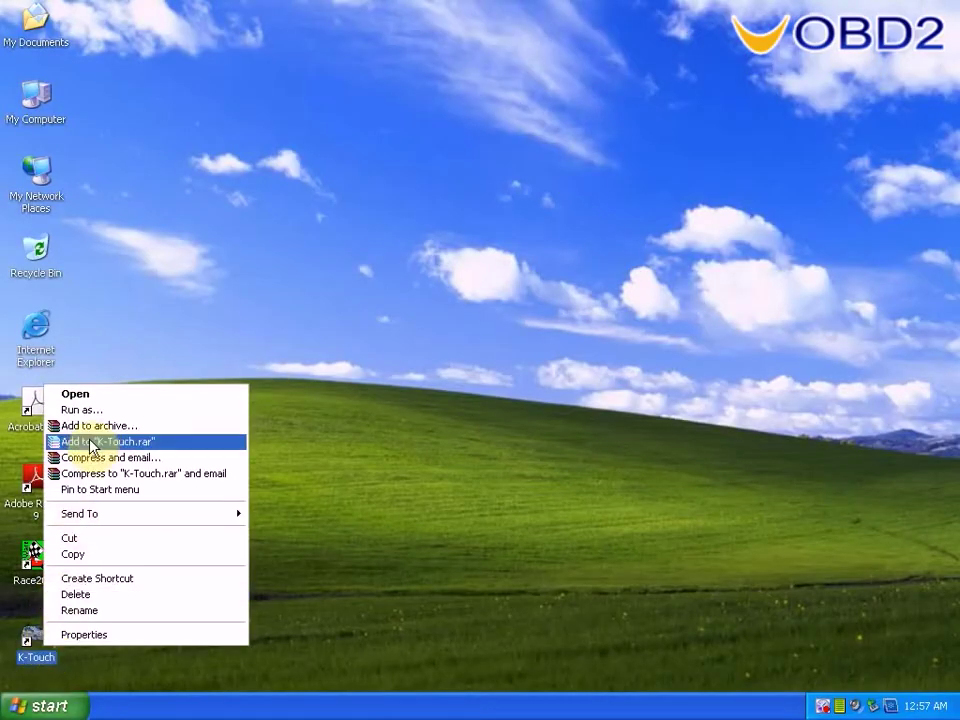
click(101, 400)
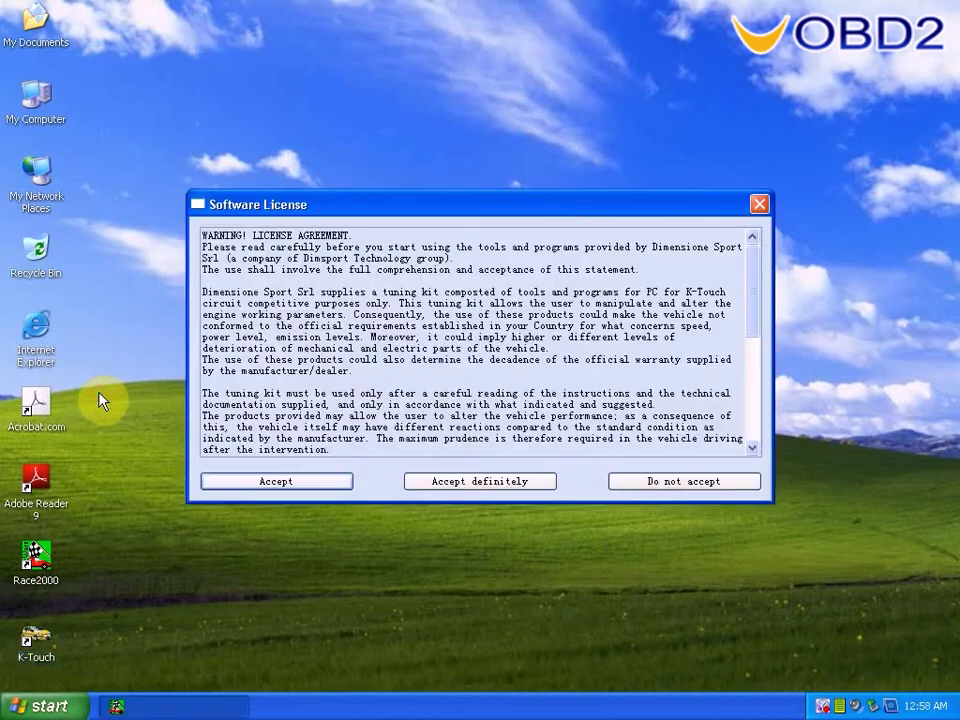
click(520, 482)
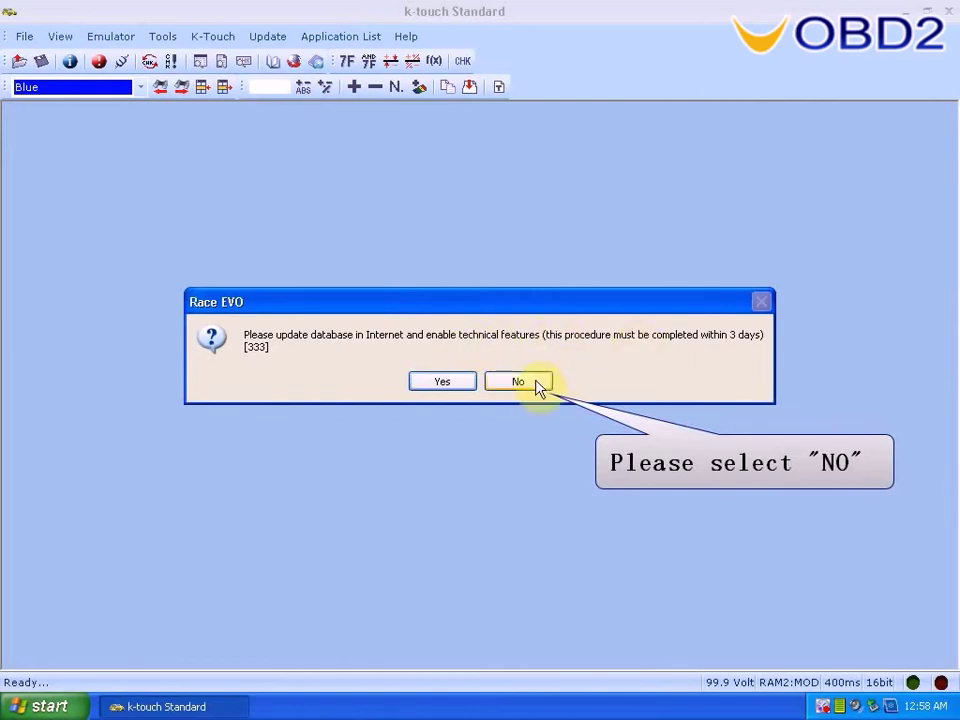
click(536, 384)
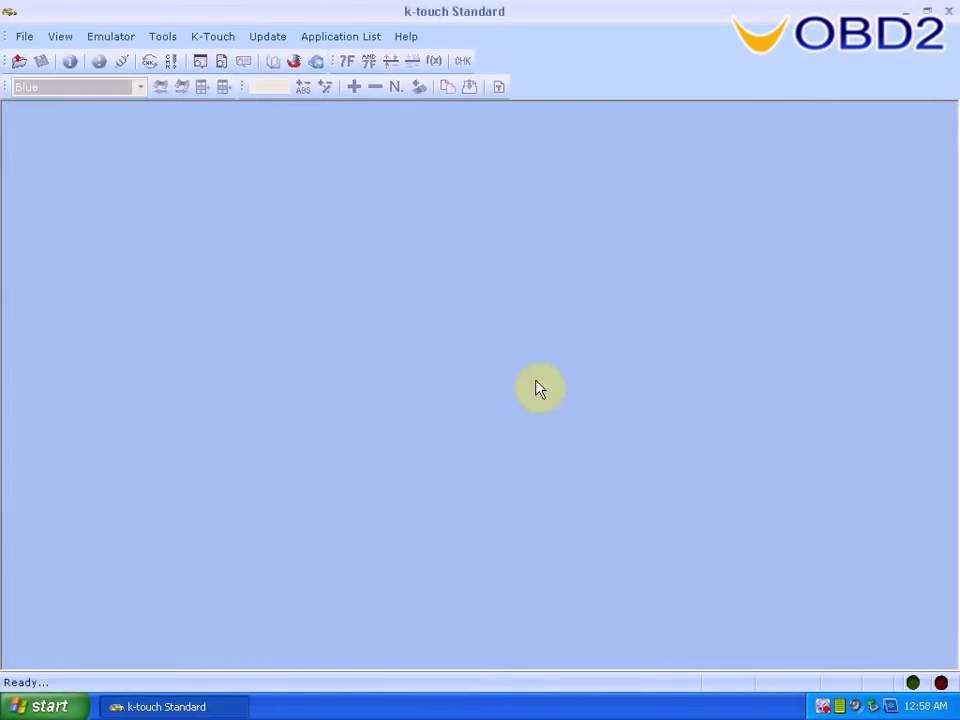
- Explore the connected K-Touch device's contents, dismissing the update notice, and select its FILE folder
click(213, 40)
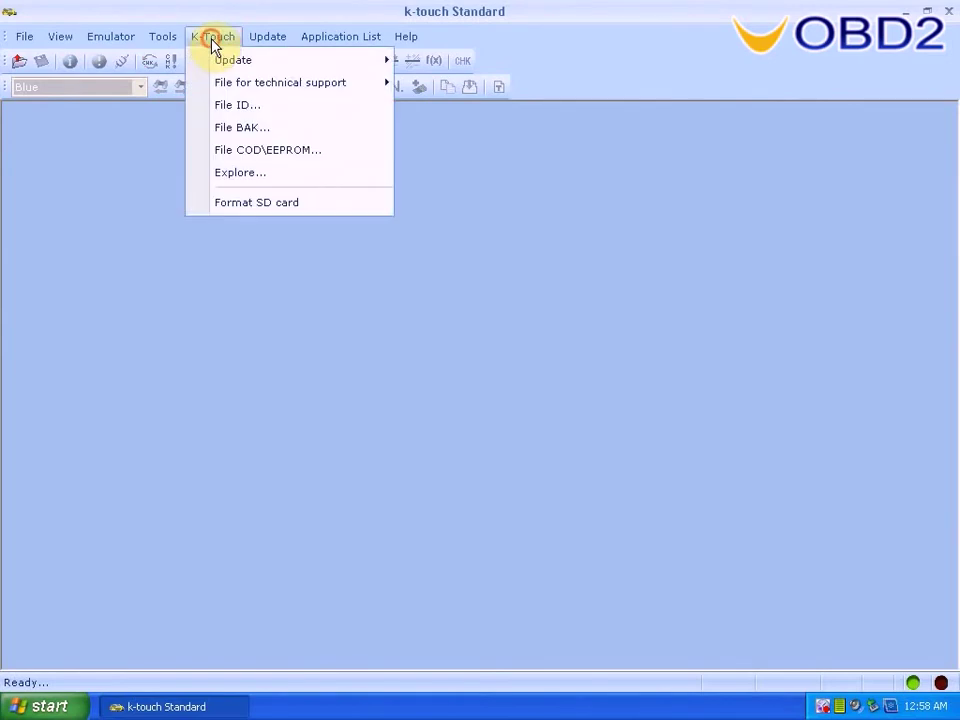
click(242, 180)
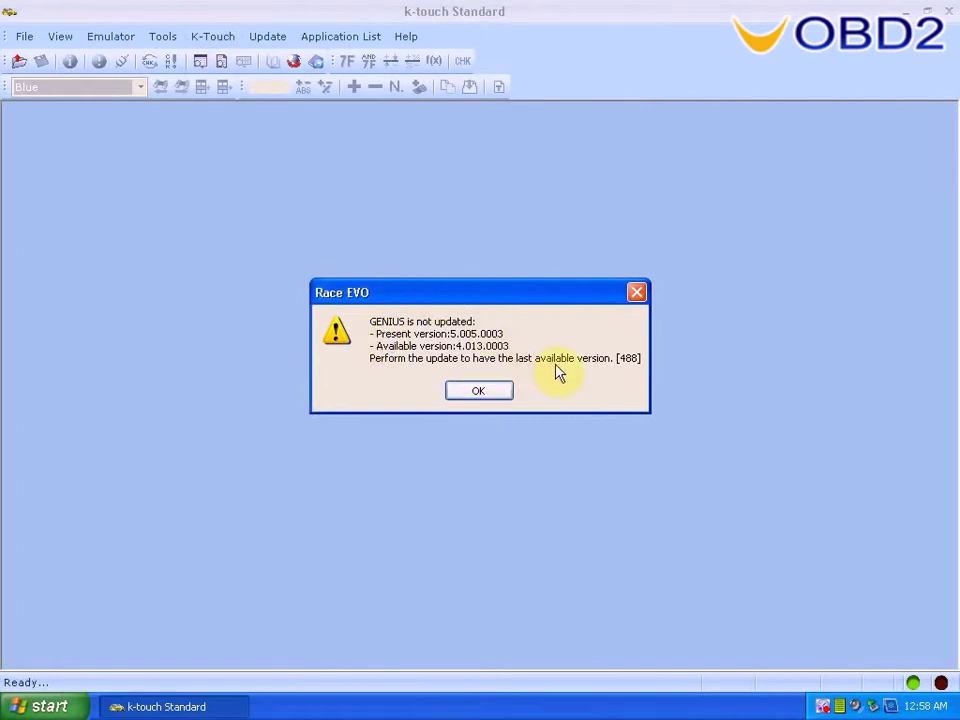
click(480, 391)
click(480, 391)
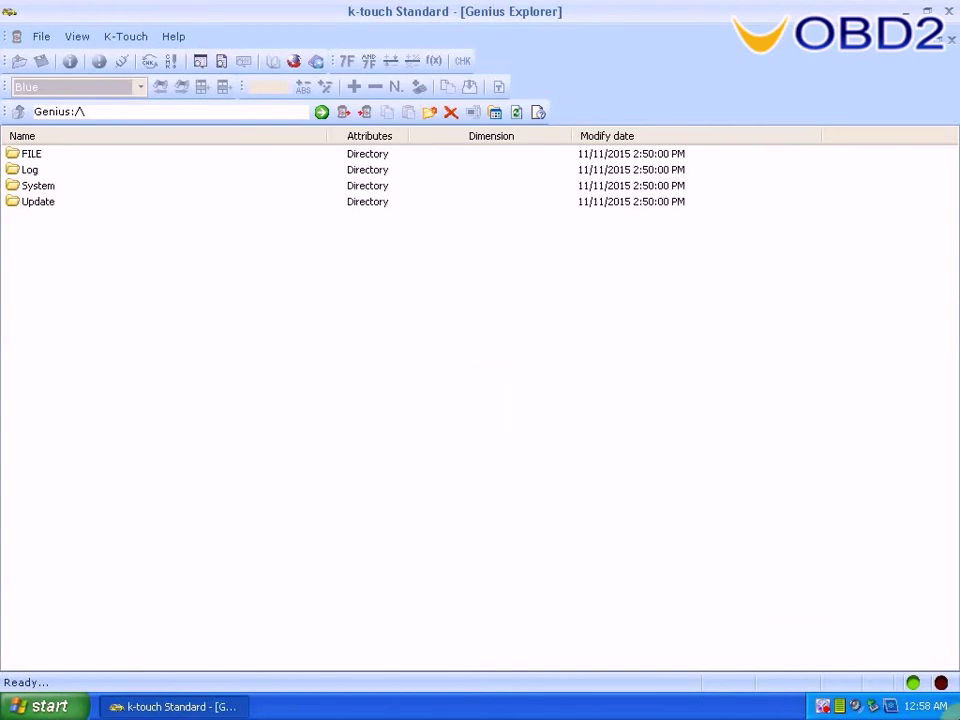
click(30, 156)
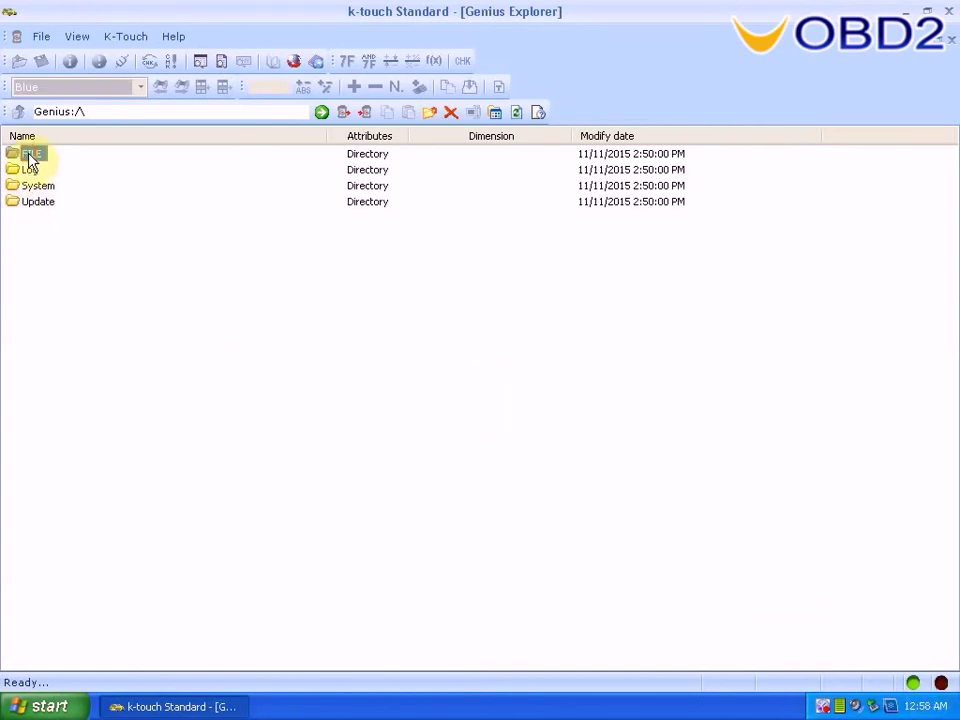
- Export file 000 from the device's FILE\Read folder to the desktop under the same name, extracting its header
double_click(30, 156)
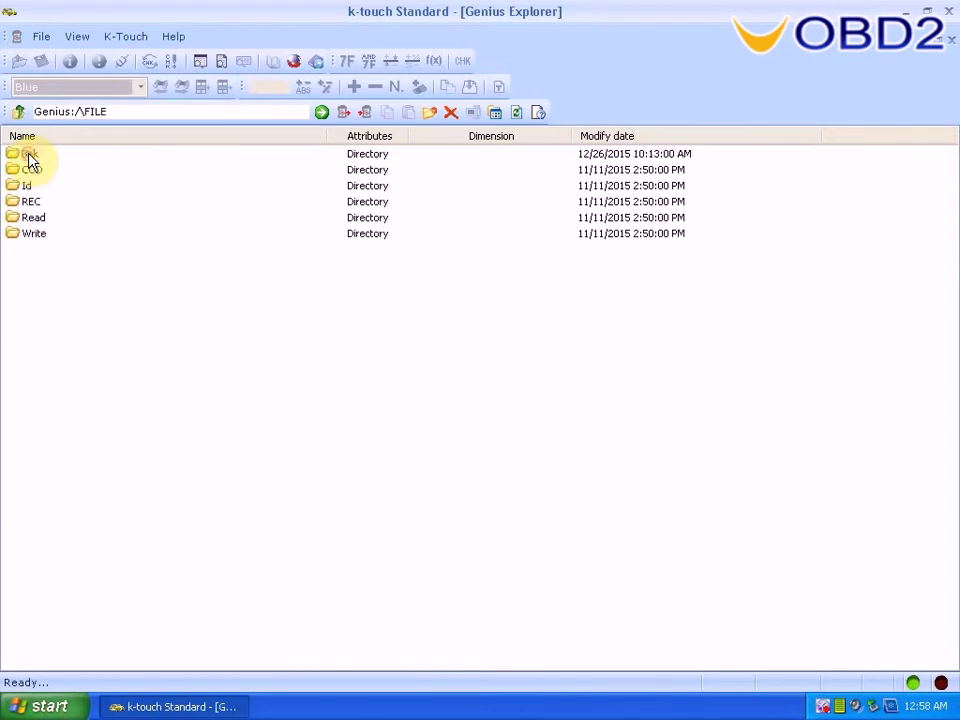
double_click(35, 218)
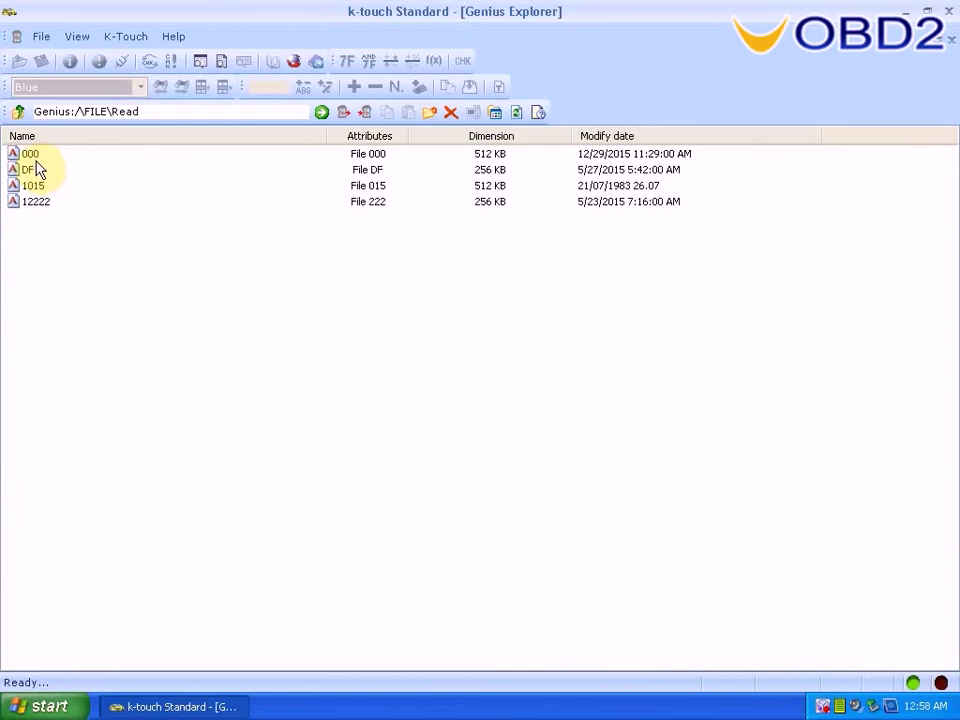
click(30, 155)
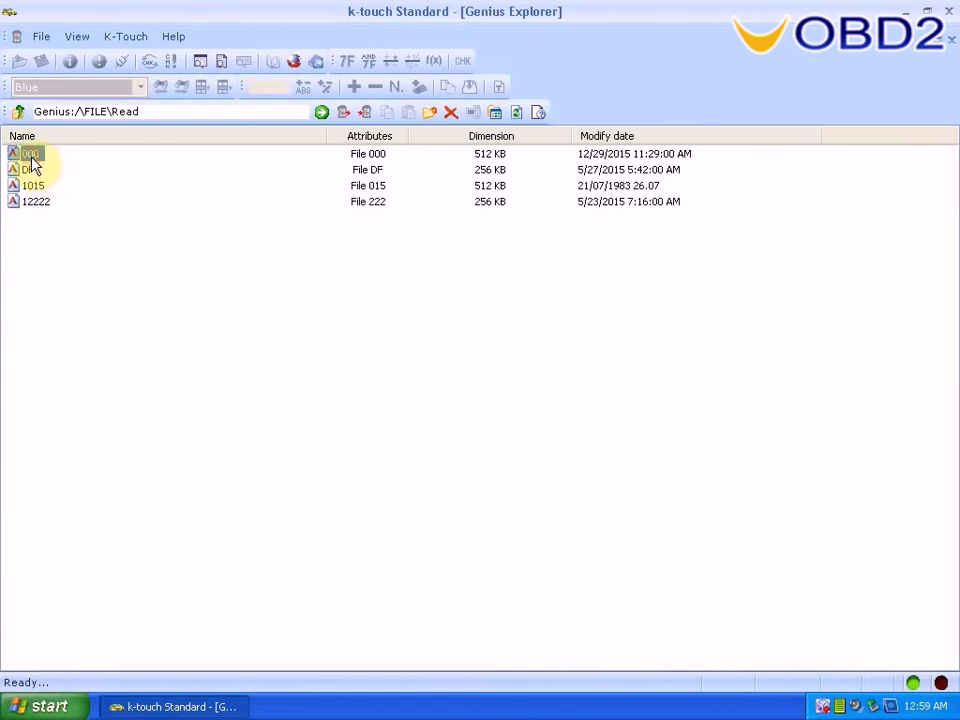
click(344, 113)
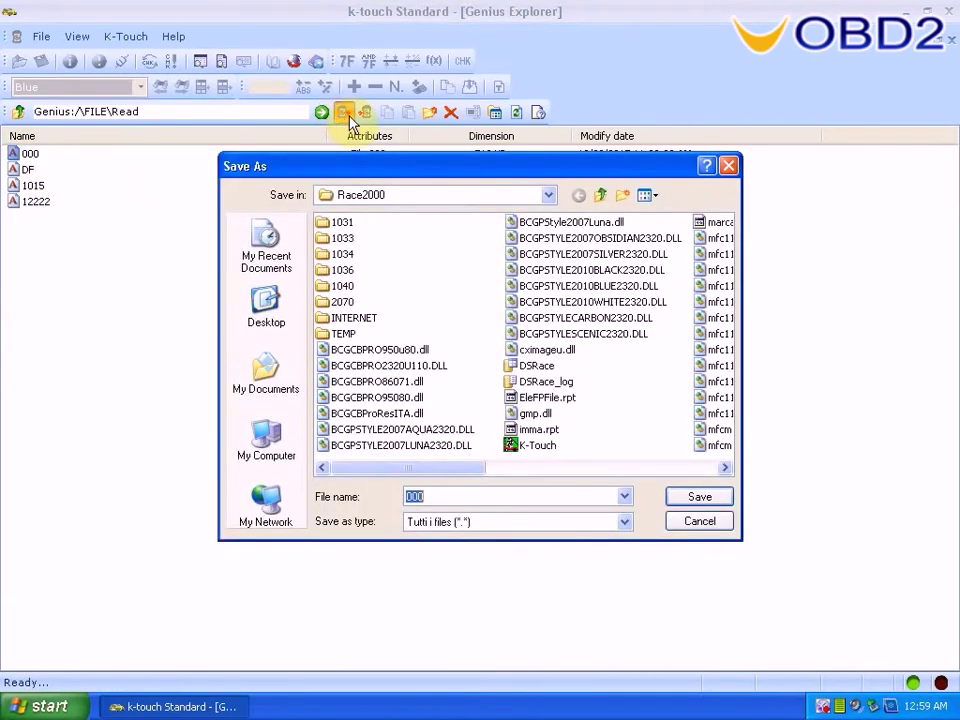
click(270, 324)
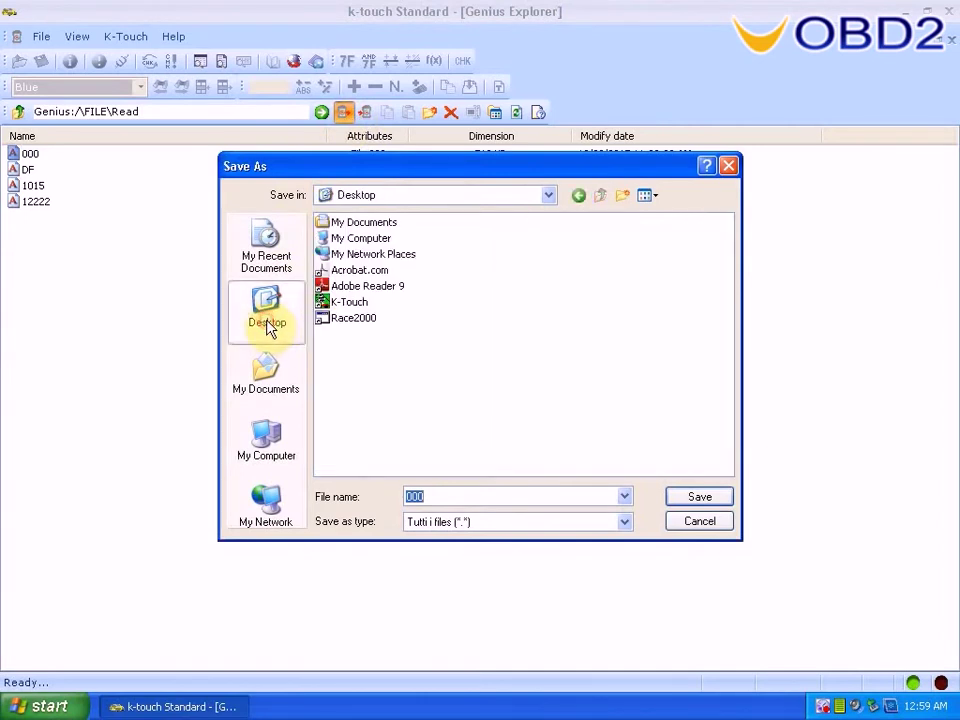
click(700, 497)
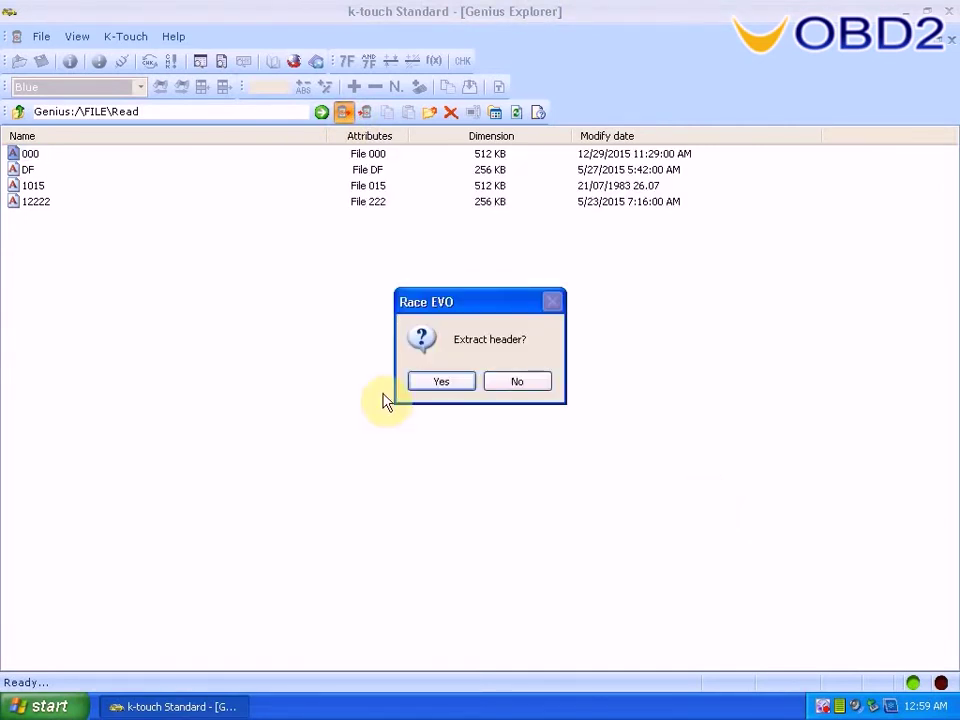
click(455, 385)
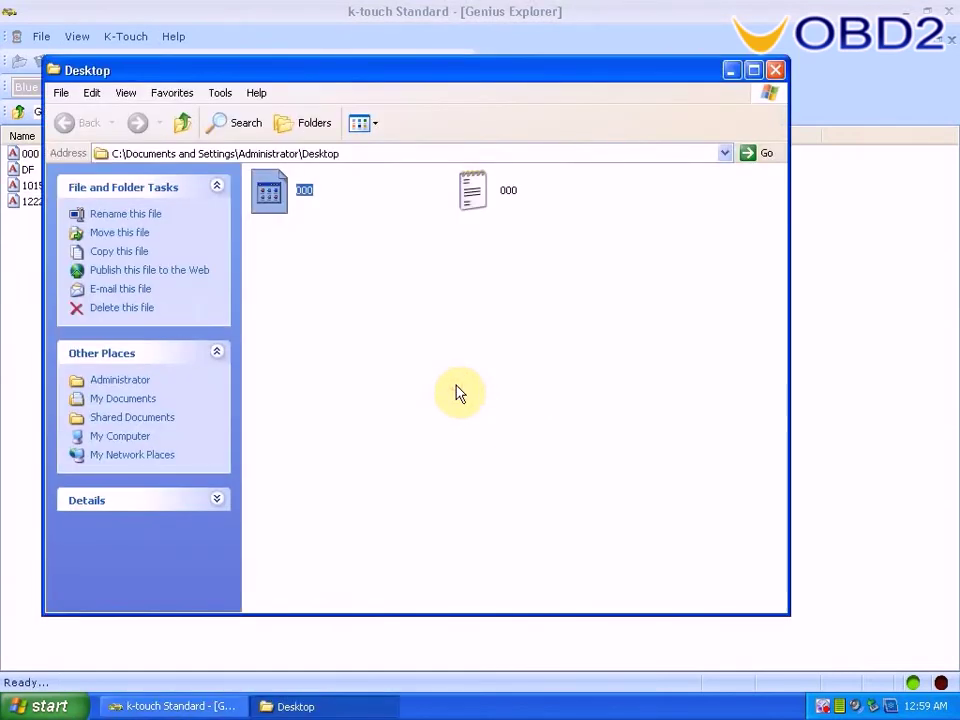
- Examine the exported 000 header text file and select the exported 000 data file, closing both windows when finished
double_click(475, 200)
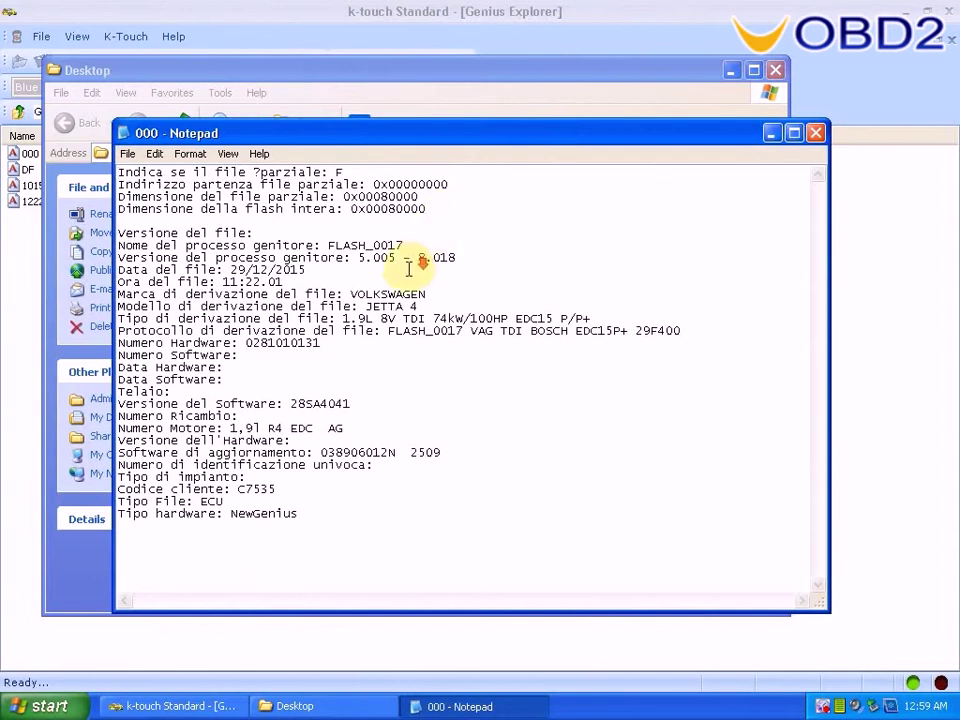
click(816, 133)
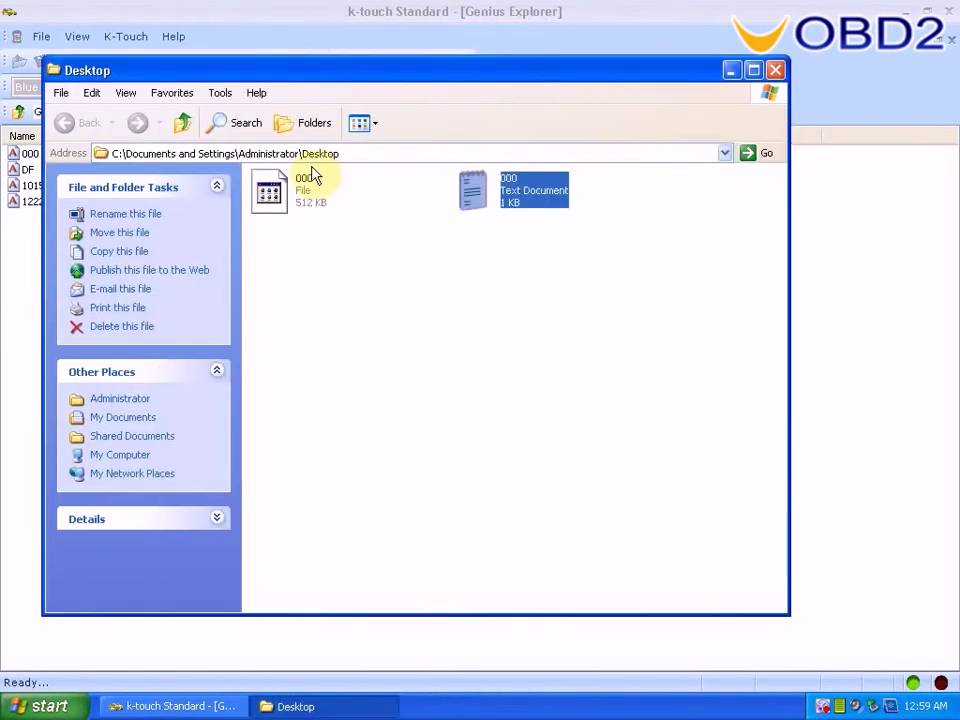
click(272, 188)
click(775, 70)
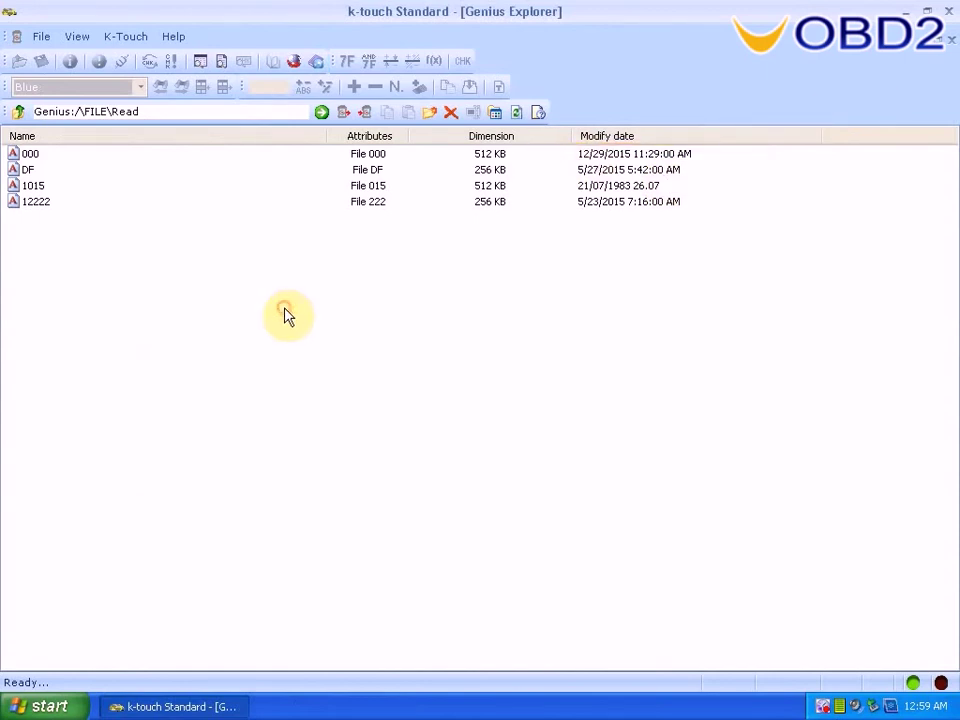
- Import the 000 data file from the desktop into the device's FILE\Write folder and return to the FILE folder
click(20, 112)
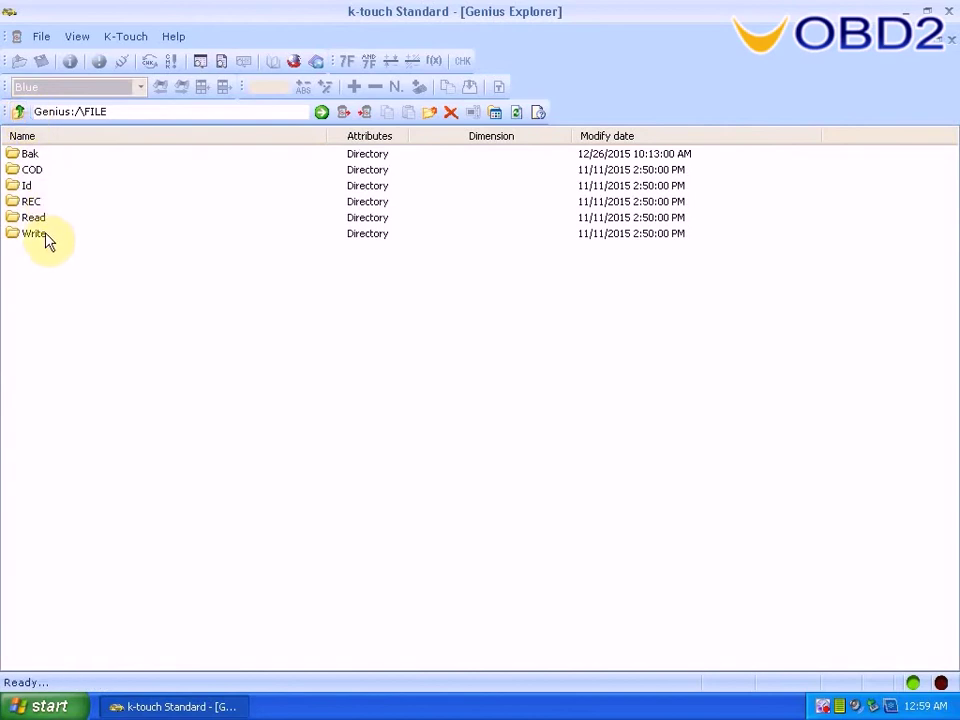
click(44, 236)
double_click(44, 236)
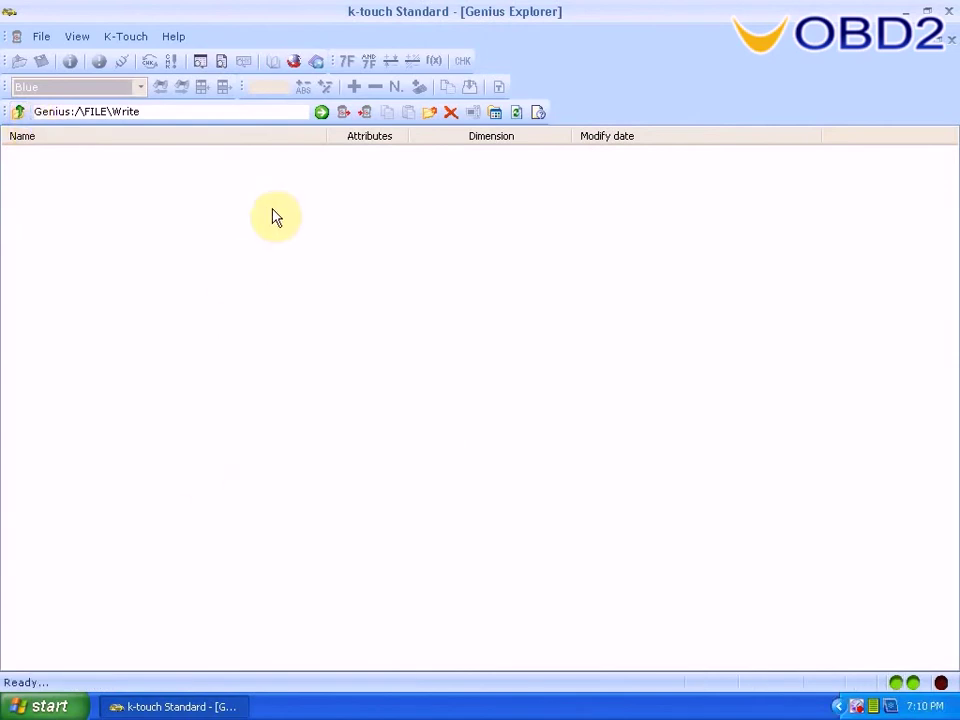
click(365, 116)
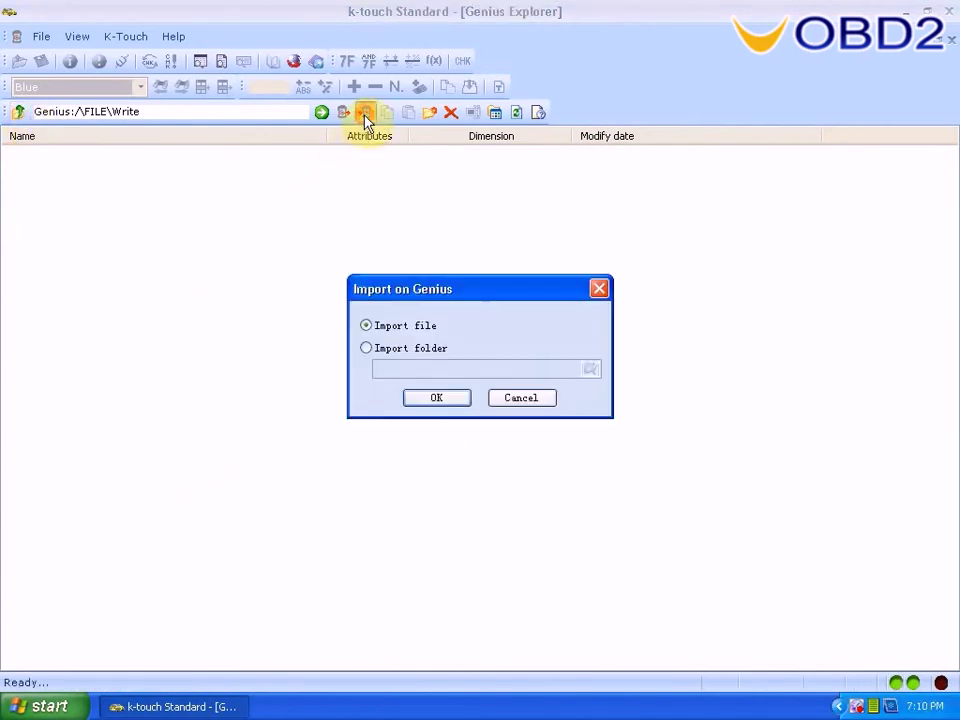
click(437, 399)
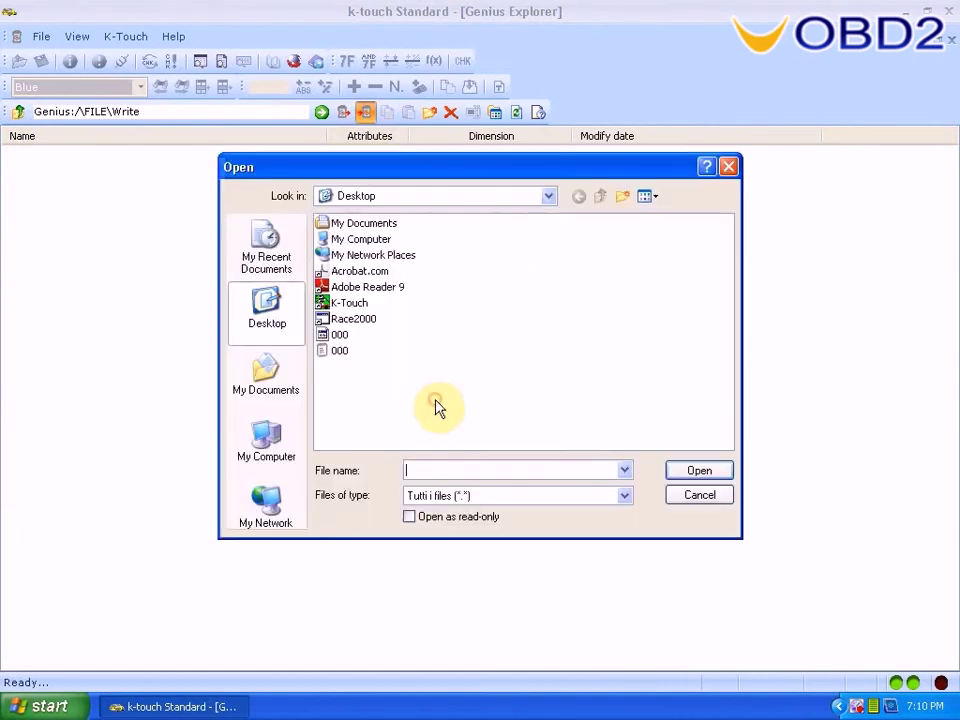
click(333, 337)
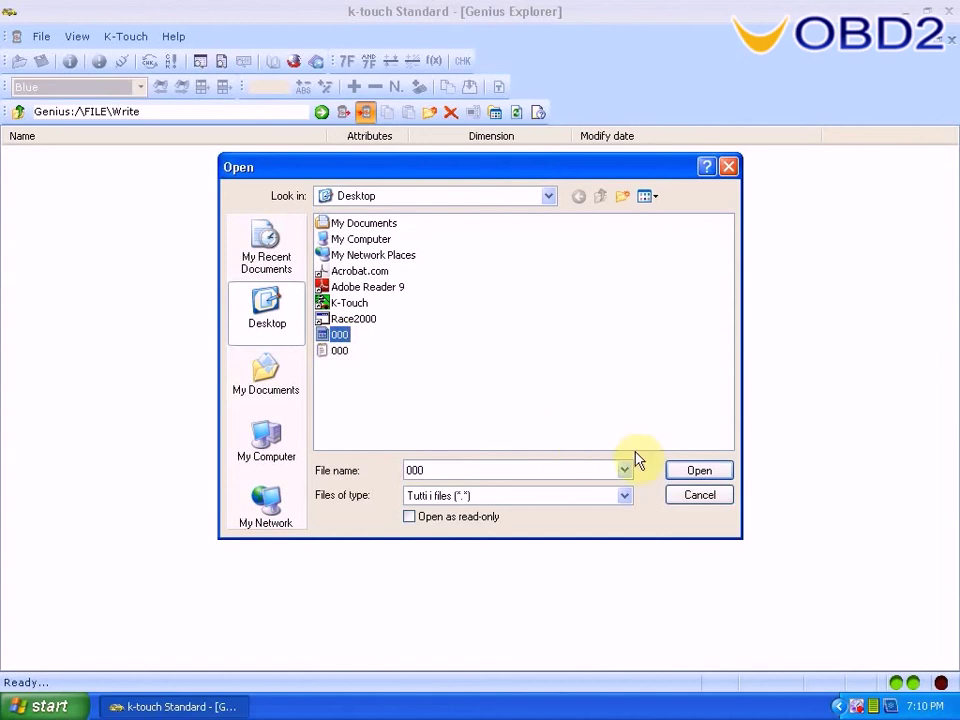
click(694, 474)
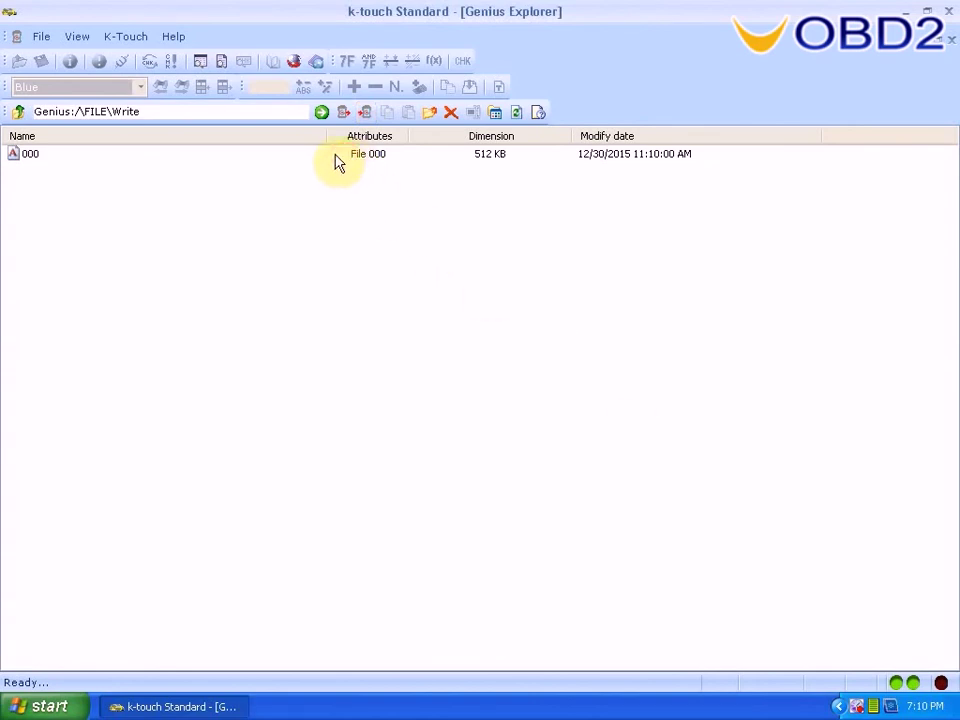
click(18, 112)
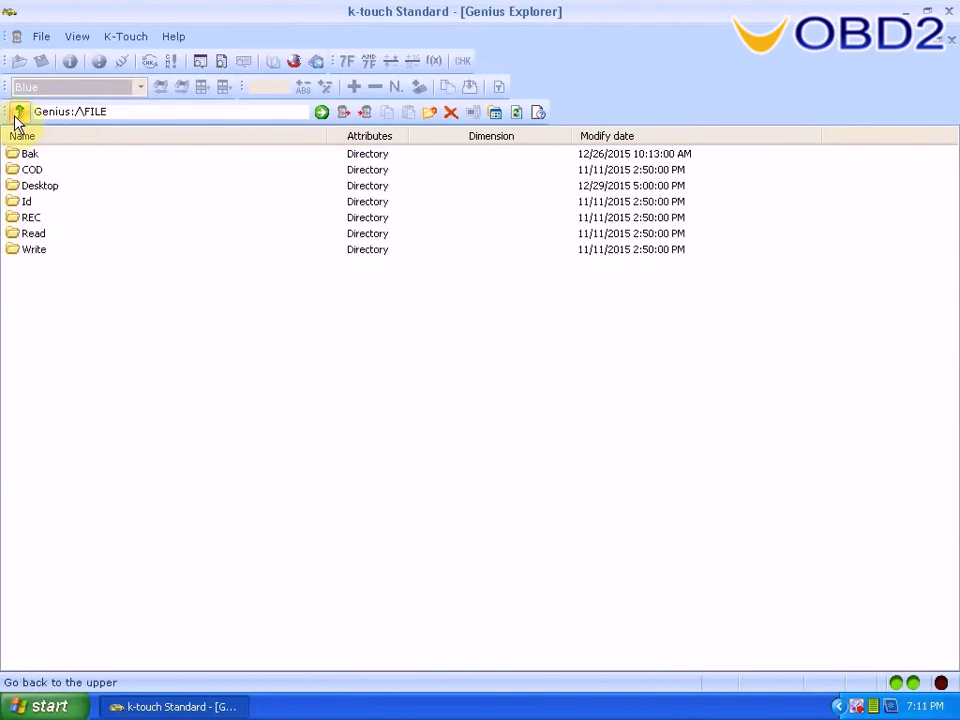
- Examine the system information's list of required files and the program's version and license information, closing each window
click(174, 37)
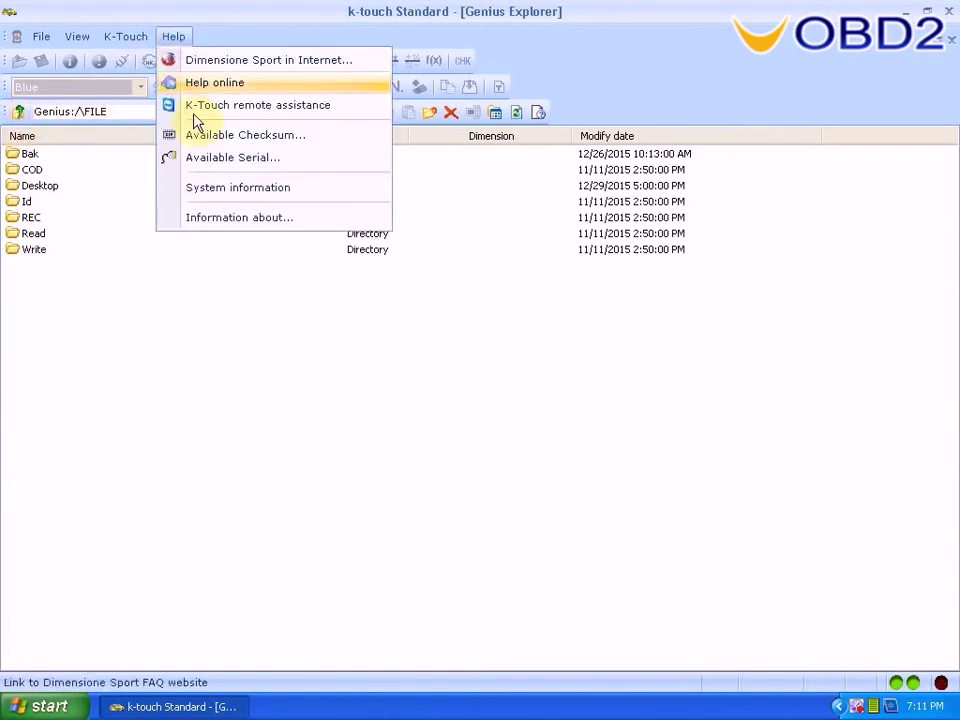
click(208, 189)
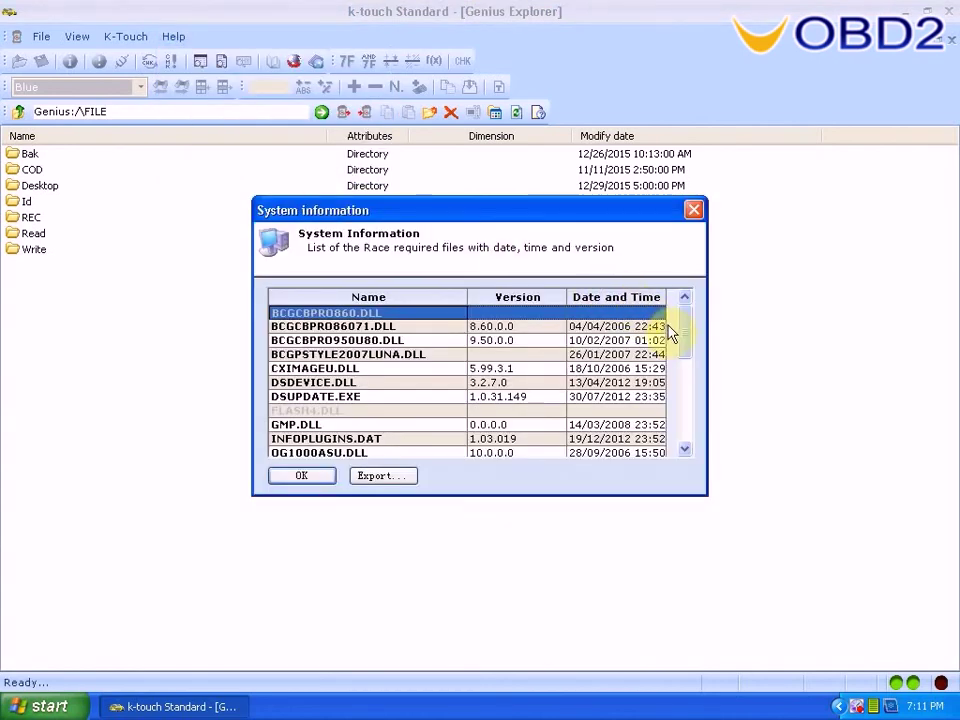
drag(686, 332, 686, 435)
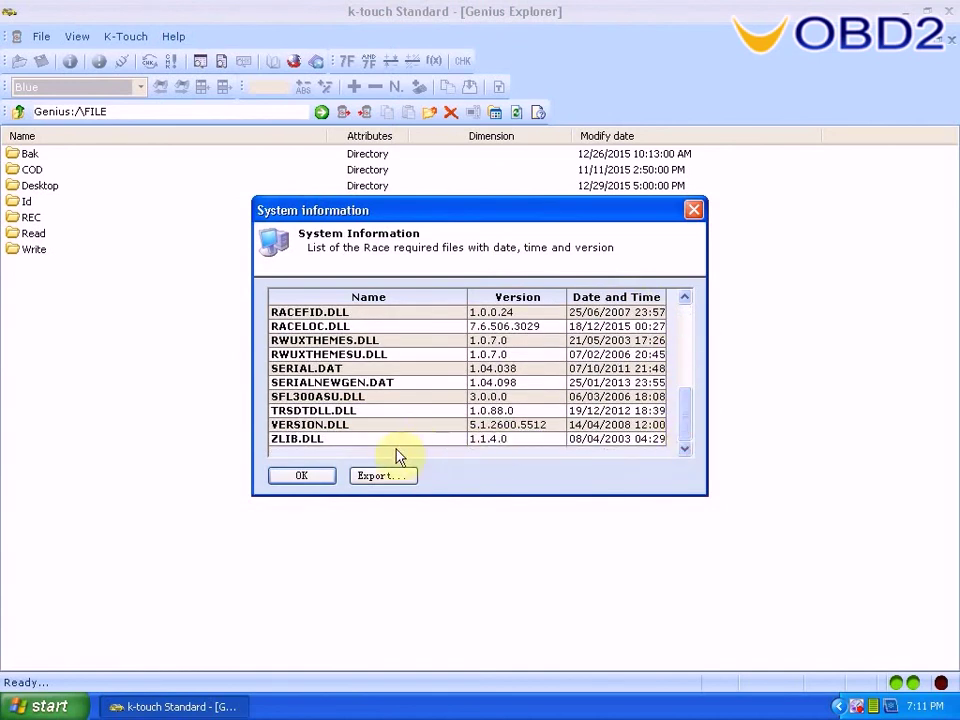
click(322, 478)
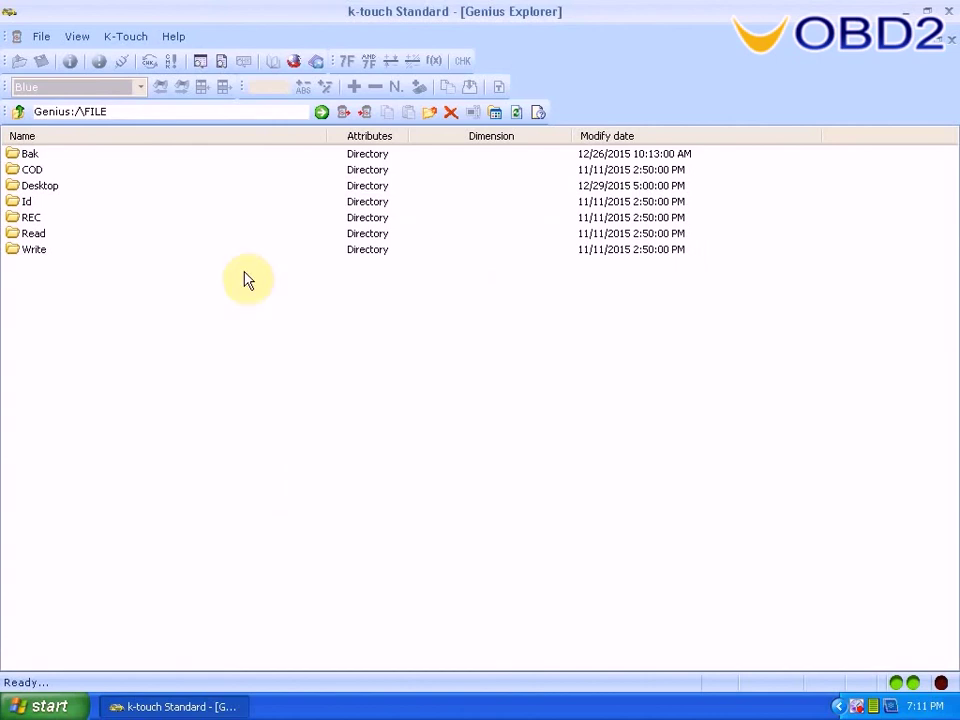
click(175, 38)
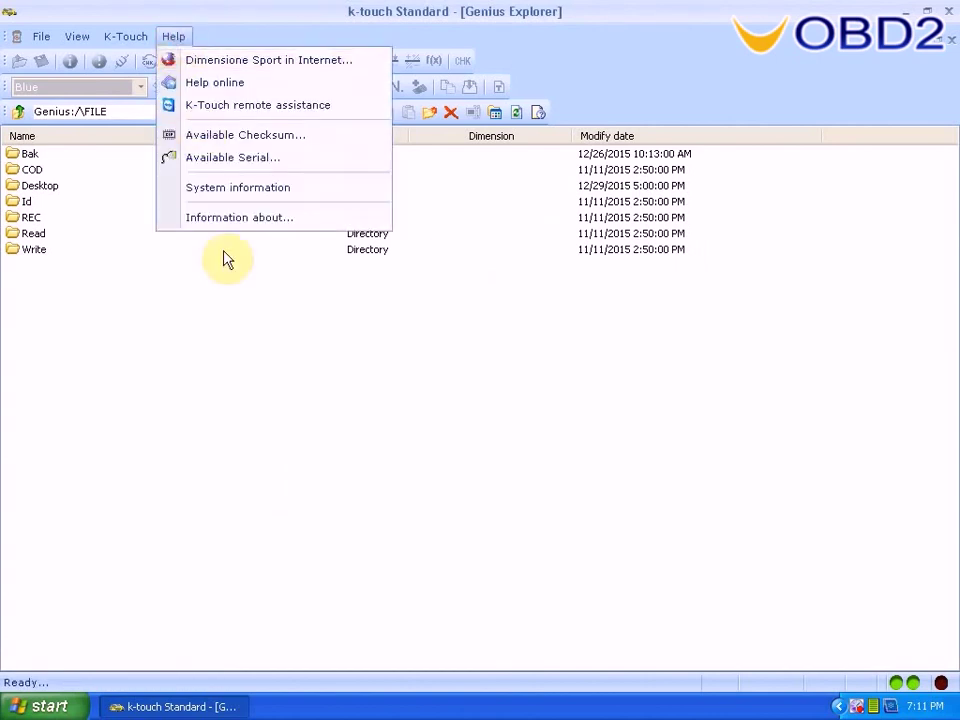
click(205, 217)
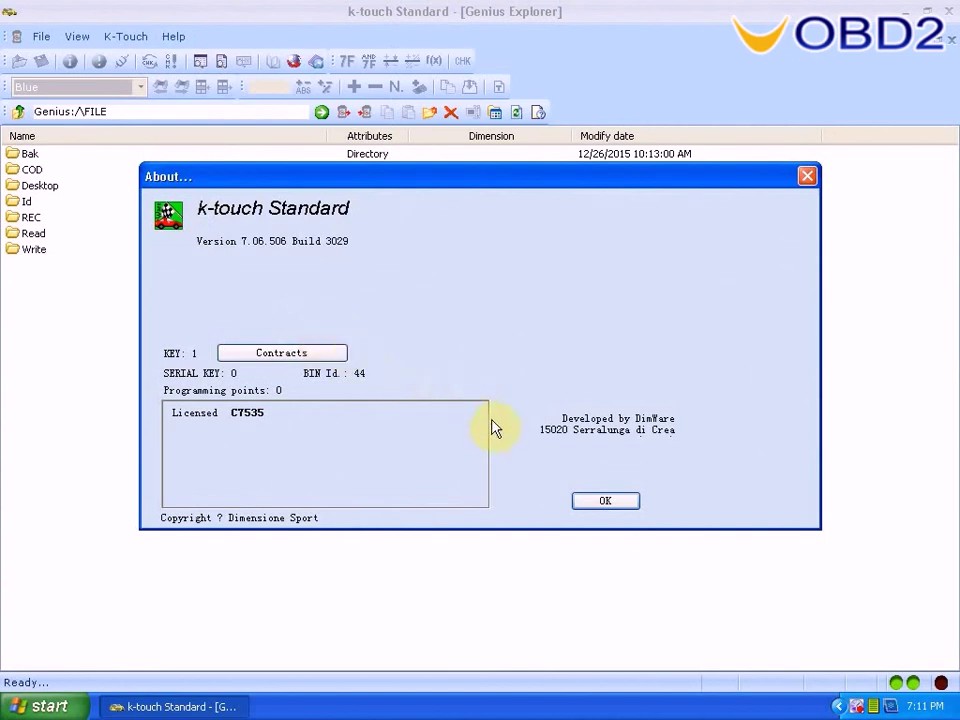
click(602, 502)
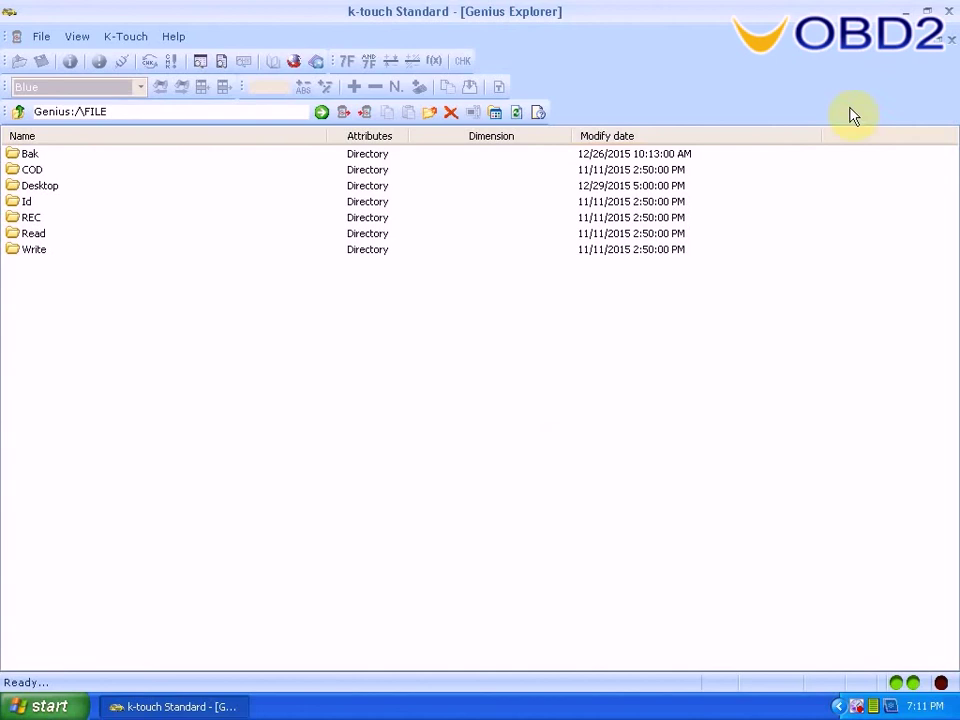
- Exit K-Touch and confirm leaving the program
click(950, 12)
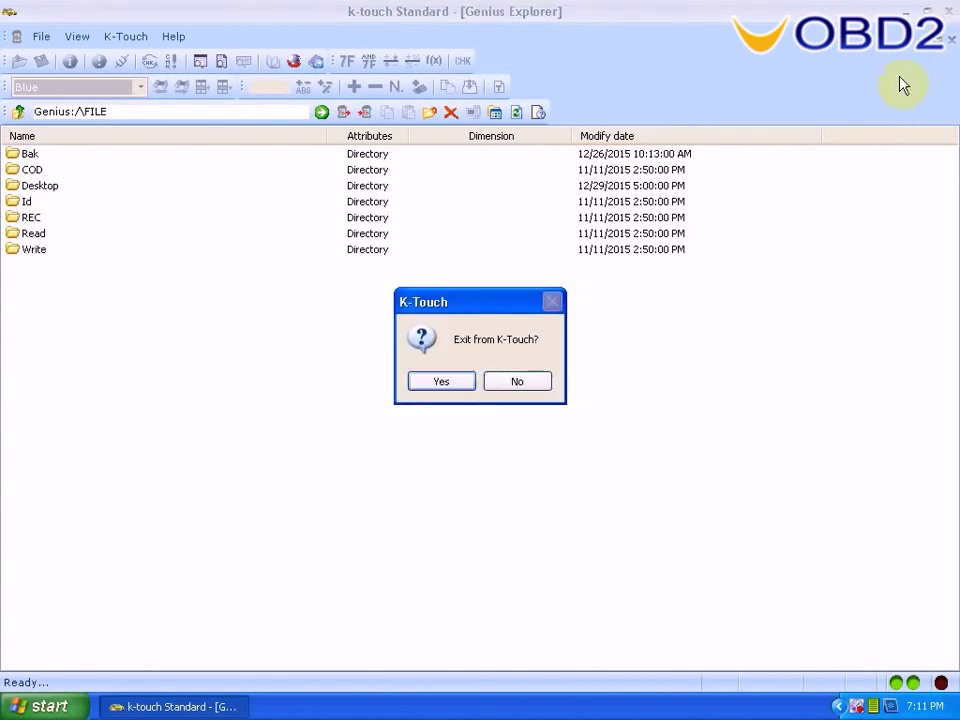
click(466, 385)
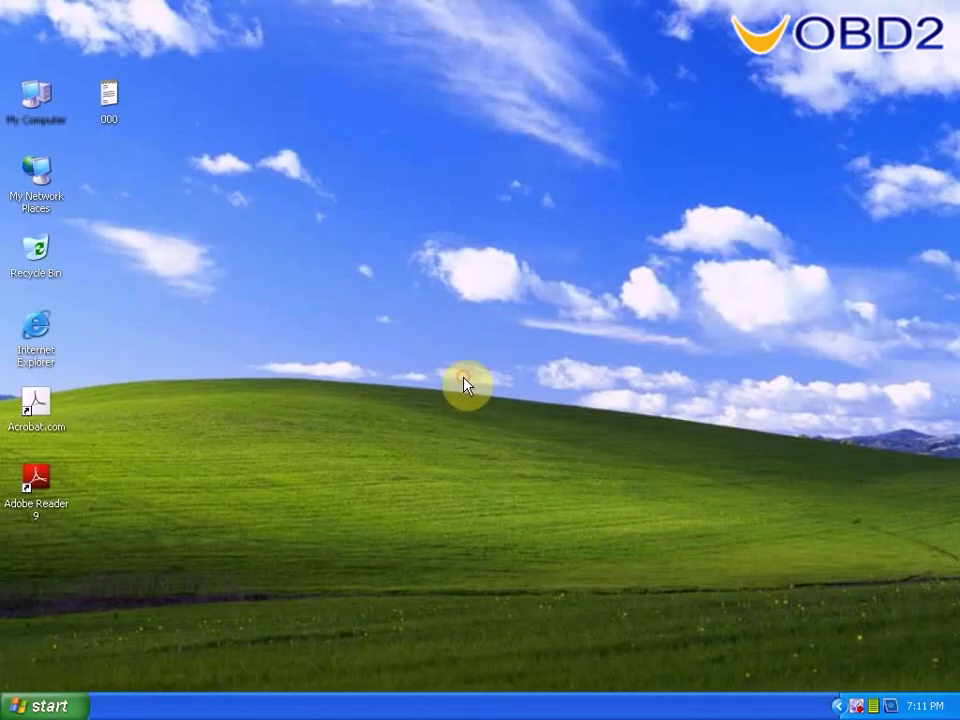